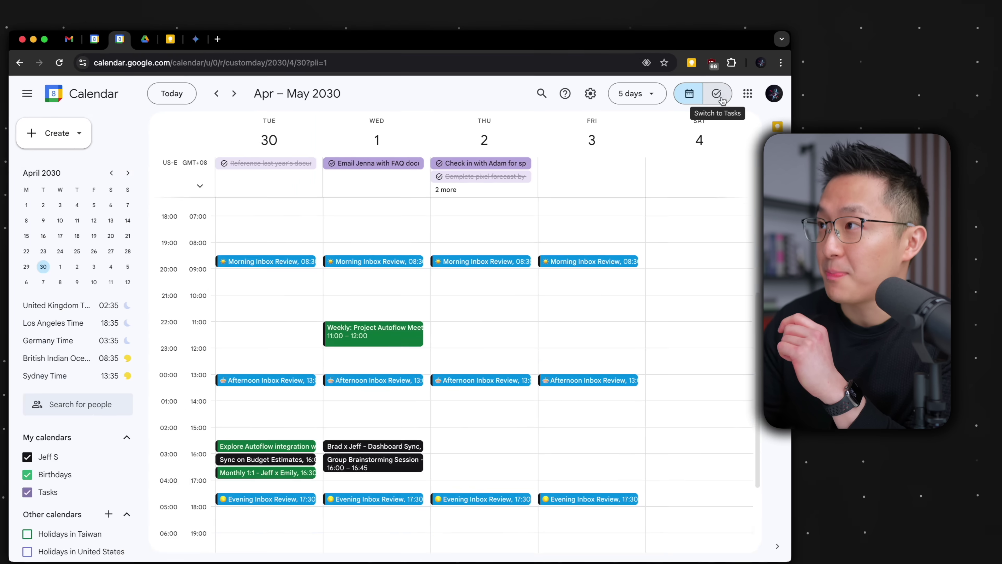
click(599, 173)
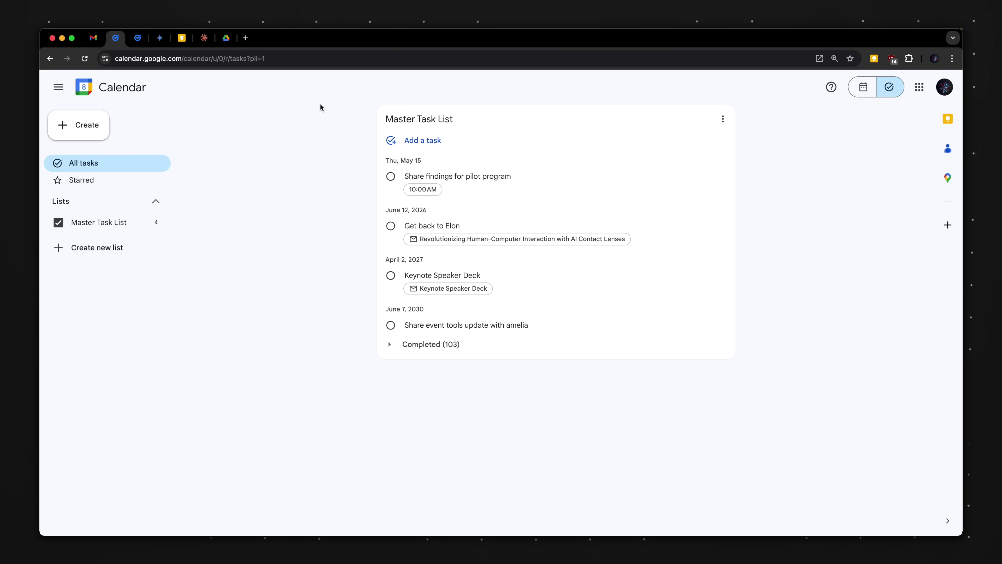
key(c)
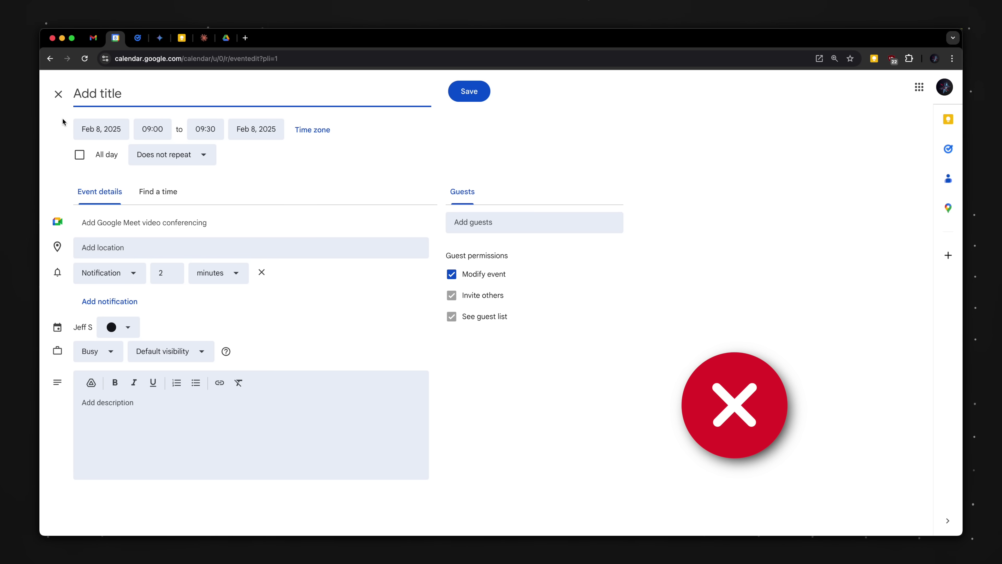
key(Escape)
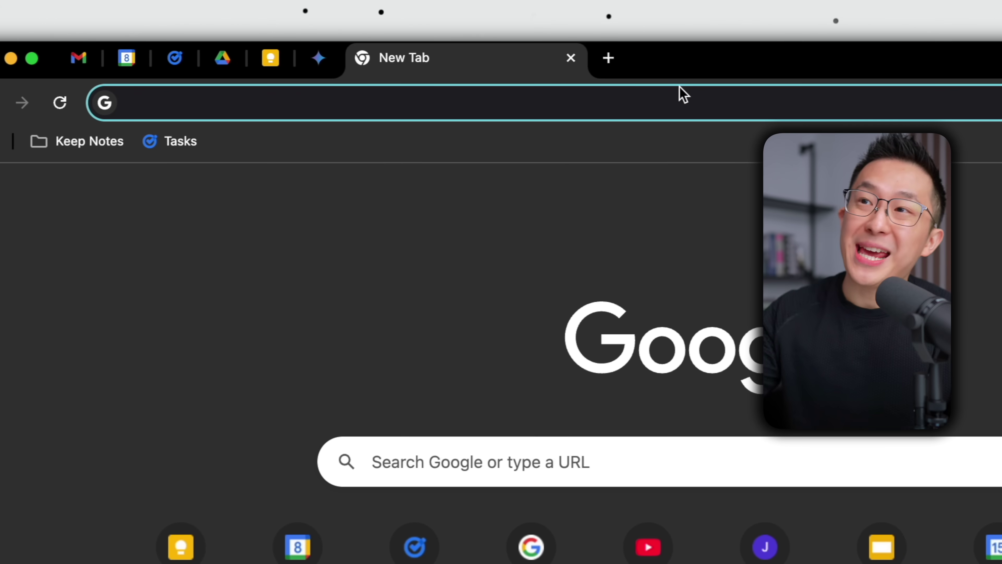
Step: Load the standalone tasks.google.com page in a new tab, zoom it in, and pin the tab
text(http://tasks.google.com/embed/list/~default?origin=https://mail.google.com)
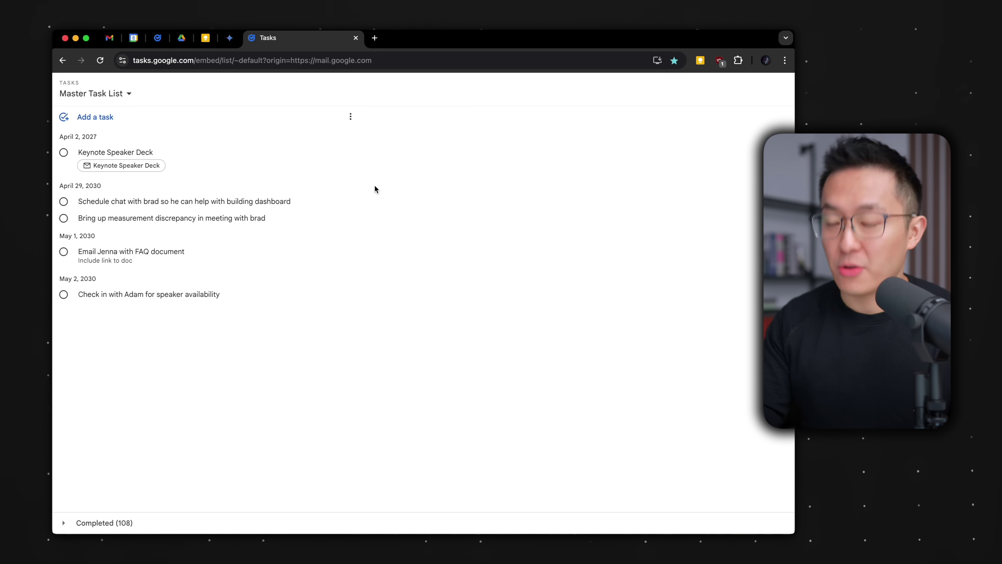
key(super+equal)
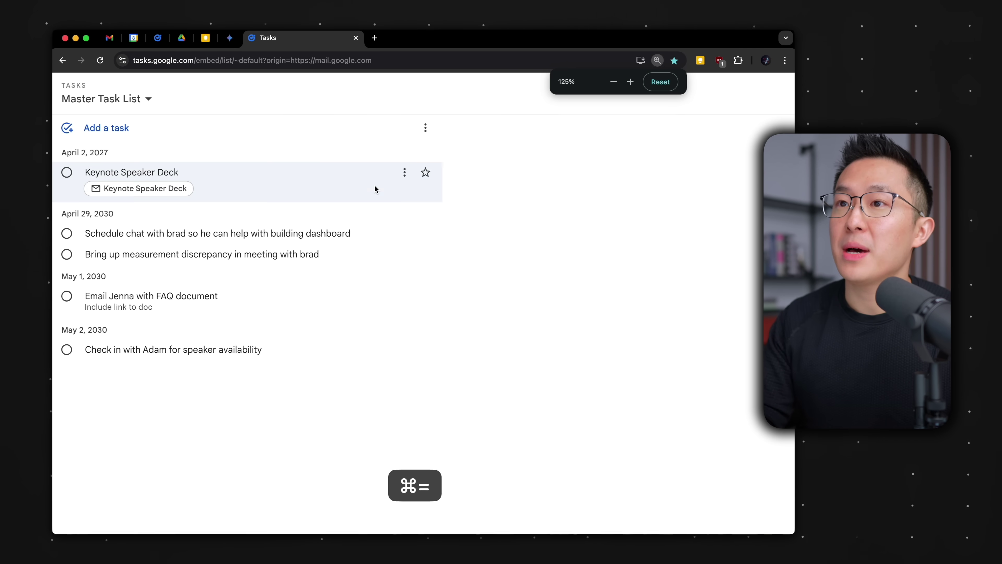
right_click(284, 35)
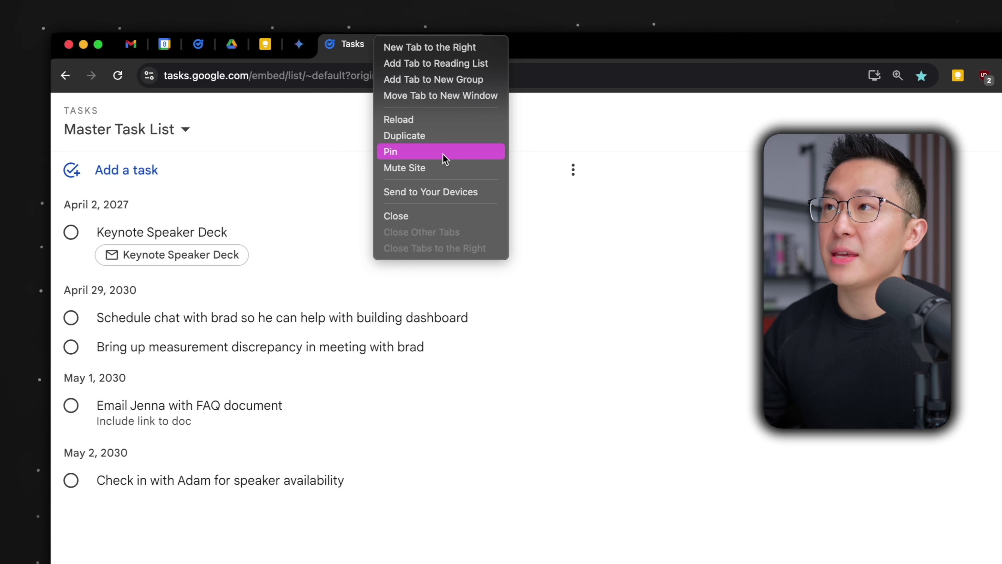
click(443, 157)
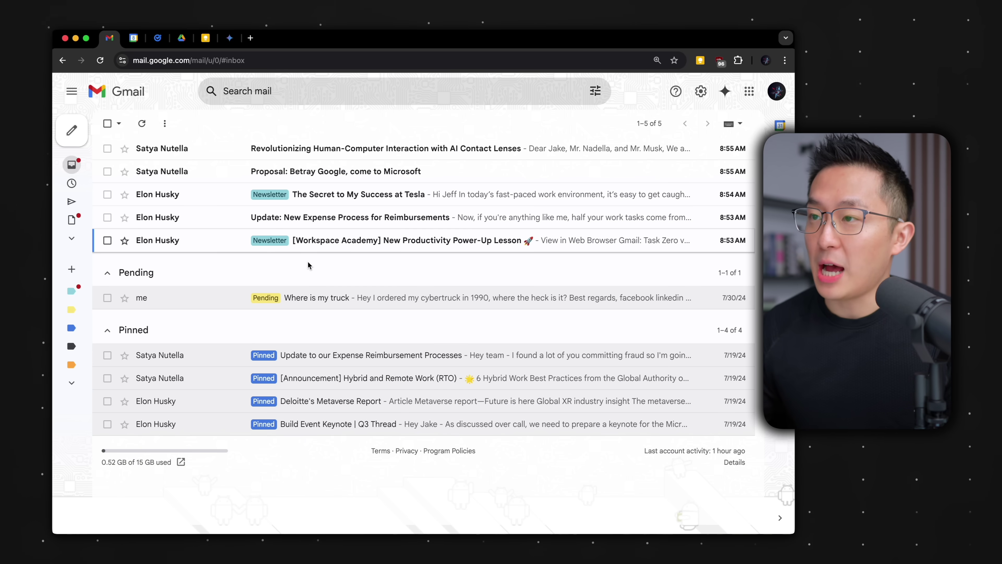
Step: Turn the Workspace Academy lesson email into a task, retitled to adopt the new email workflow, due tomorrow
click(350, 241)
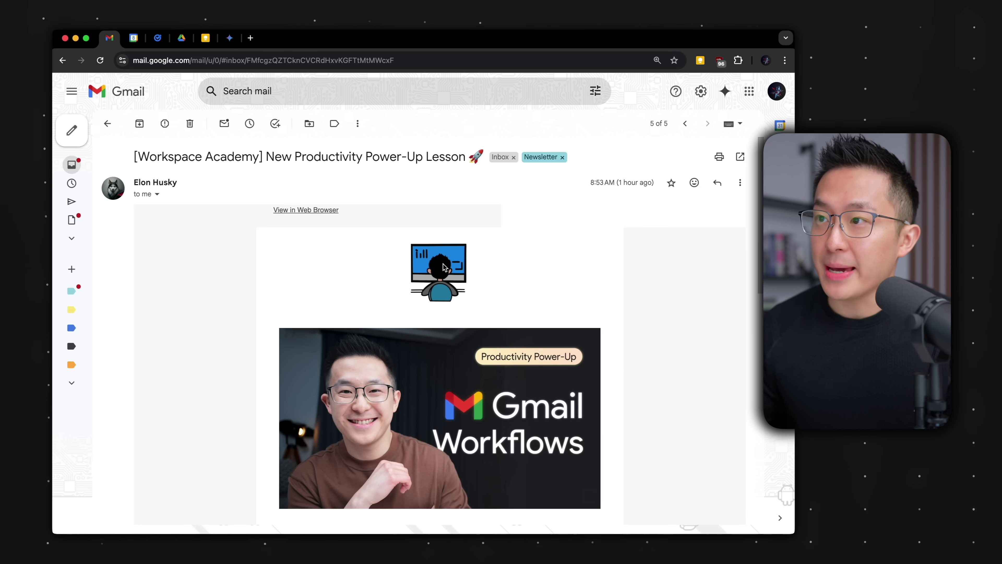
key(shift+t)
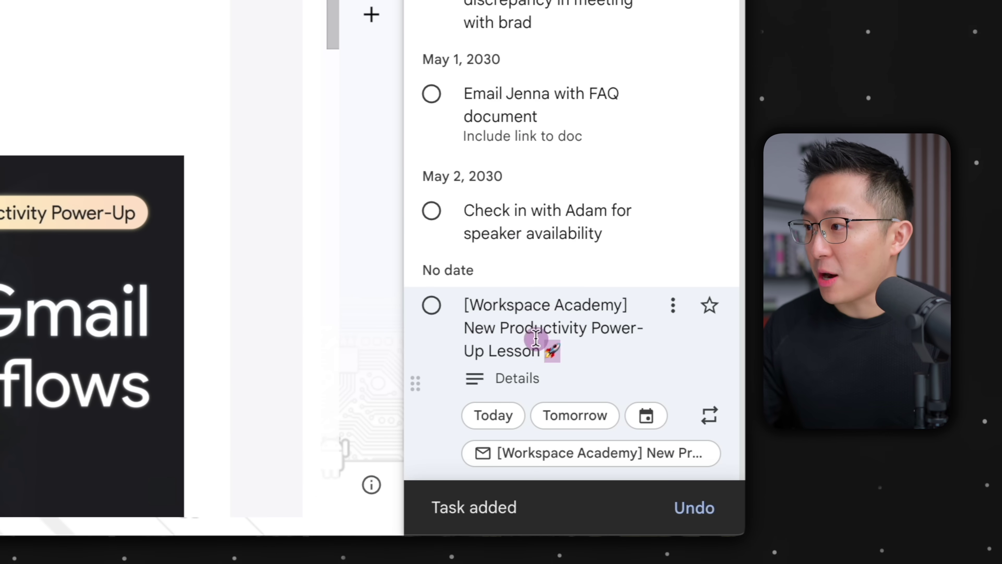
drag(536, 338, 464, 311)
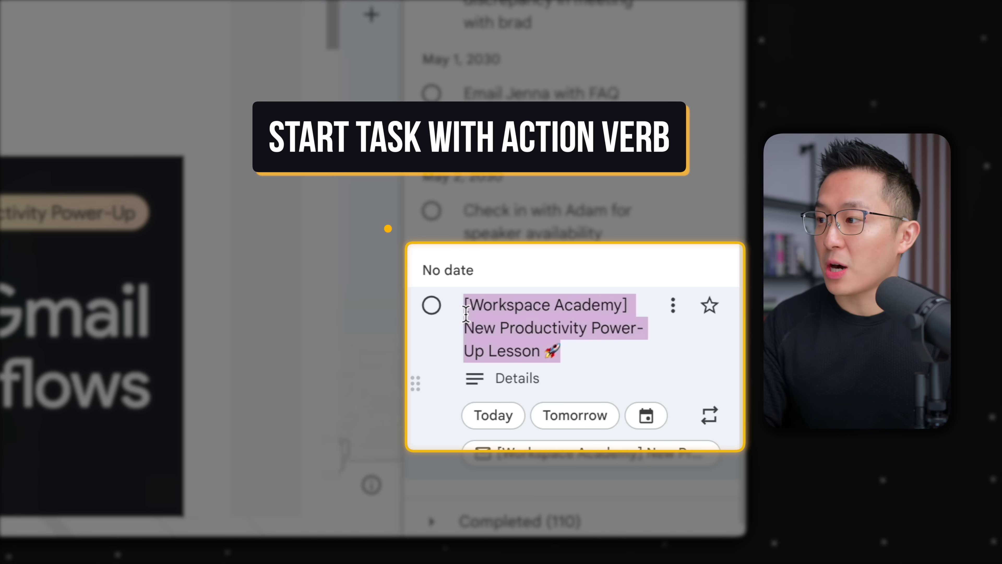
text(Adopt)
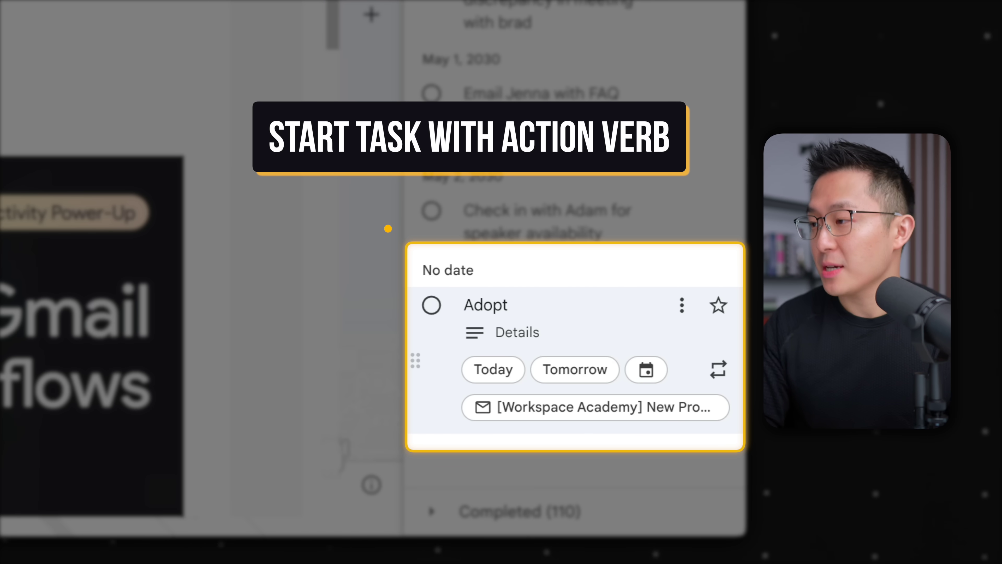
text( Jeff's new emai)
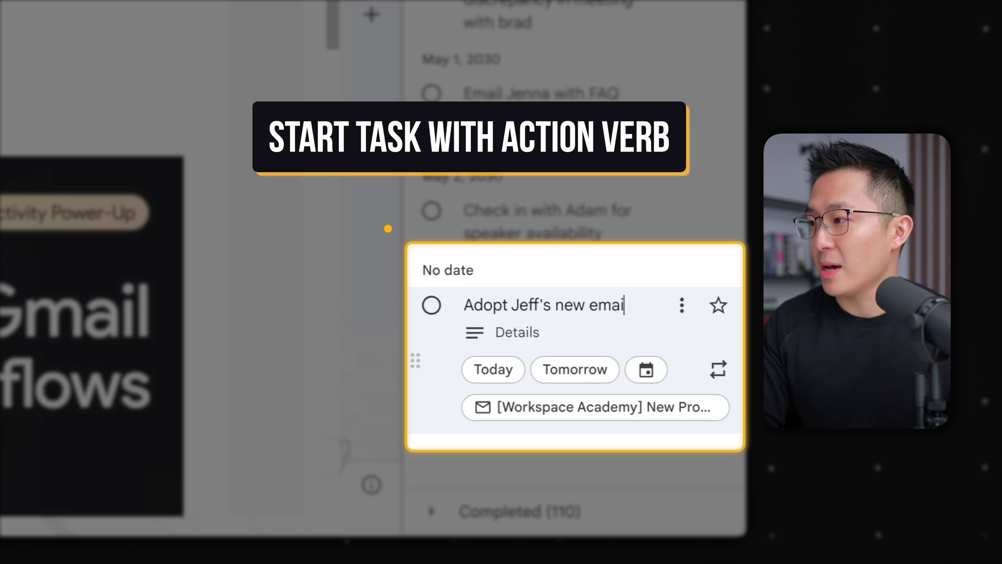
text(l workflow)
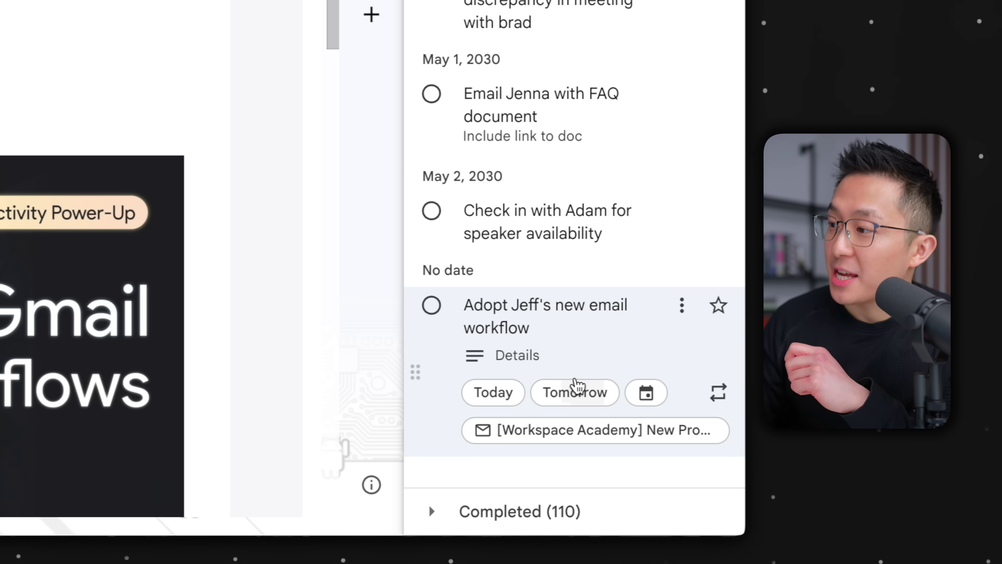
click(576, 390)
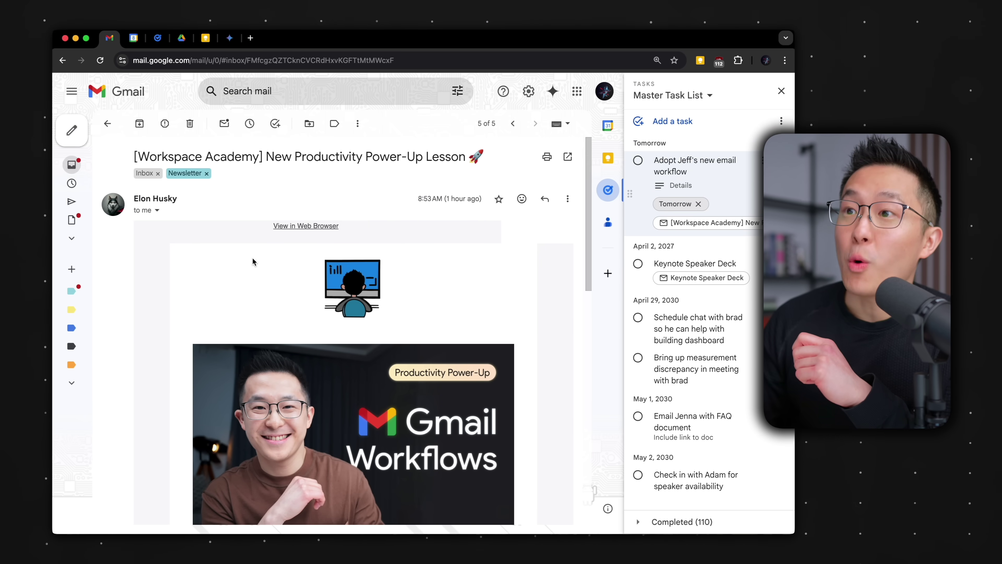
click(215, 213)
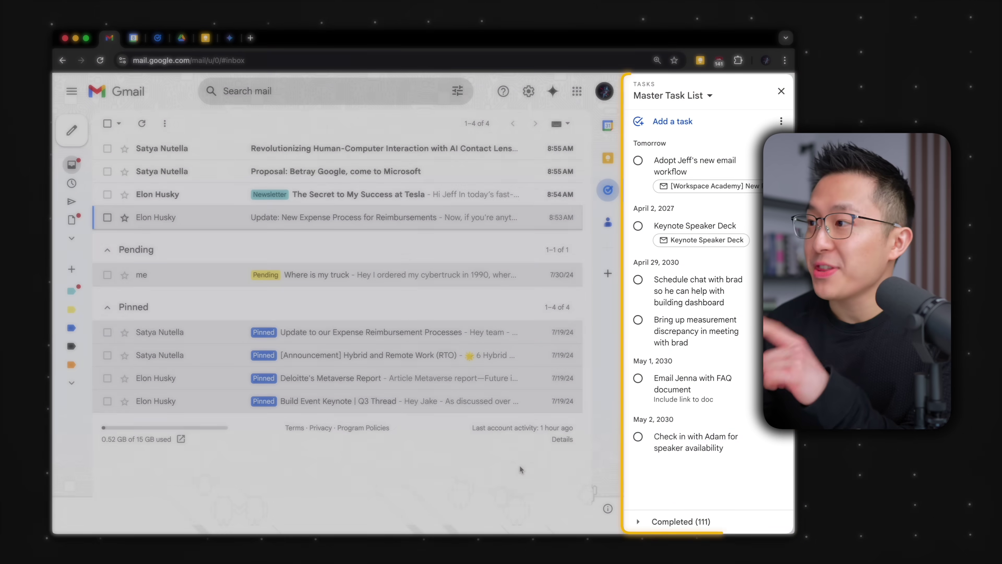
Step: Drag the expense-process email into the Tasks panel, then select it with the Tesla newsletter and Proposal emails
mouse_move(732, 436)
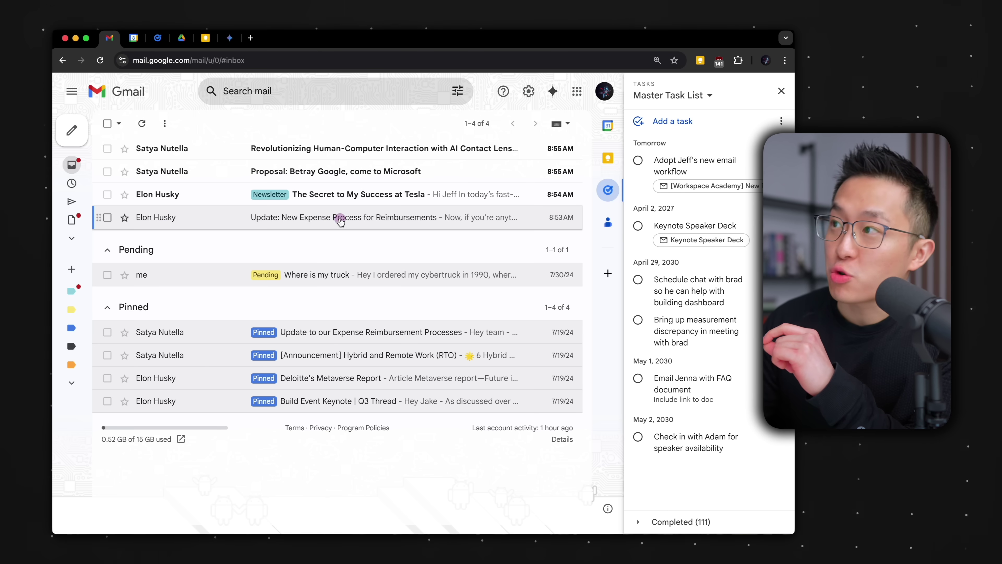
drag(337, 217, 651, 195)
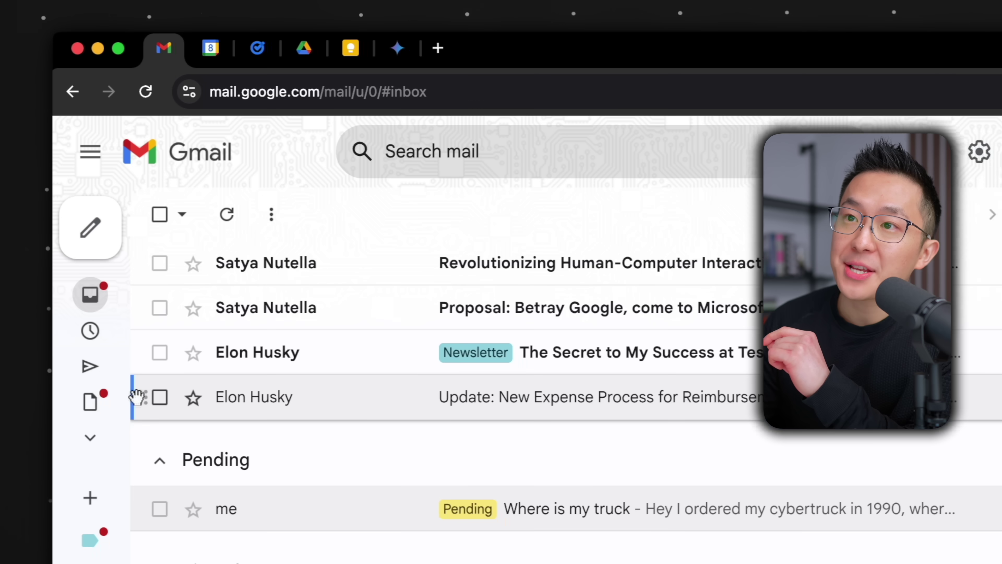
click(107, 218)
click(163, 366)
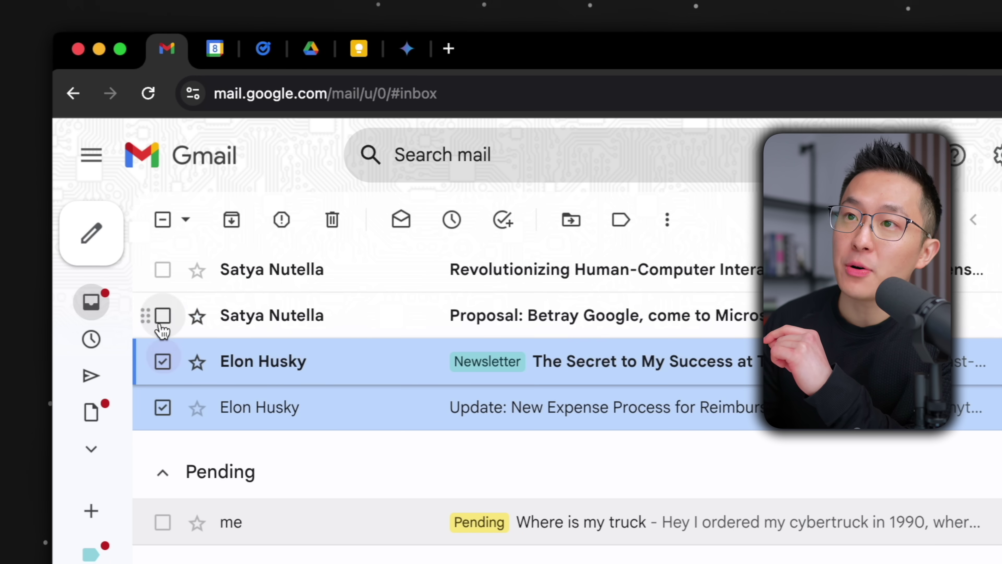
click(160, 327)
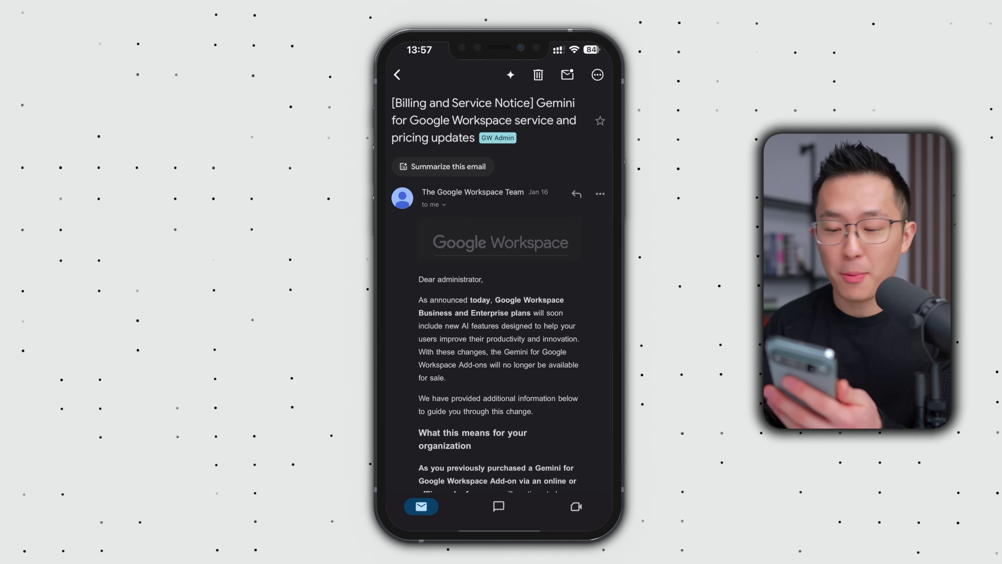
Step: Add the billing email to Tasks on the phone, then close the Keynote Speaker Deck tab
click(597, 74)
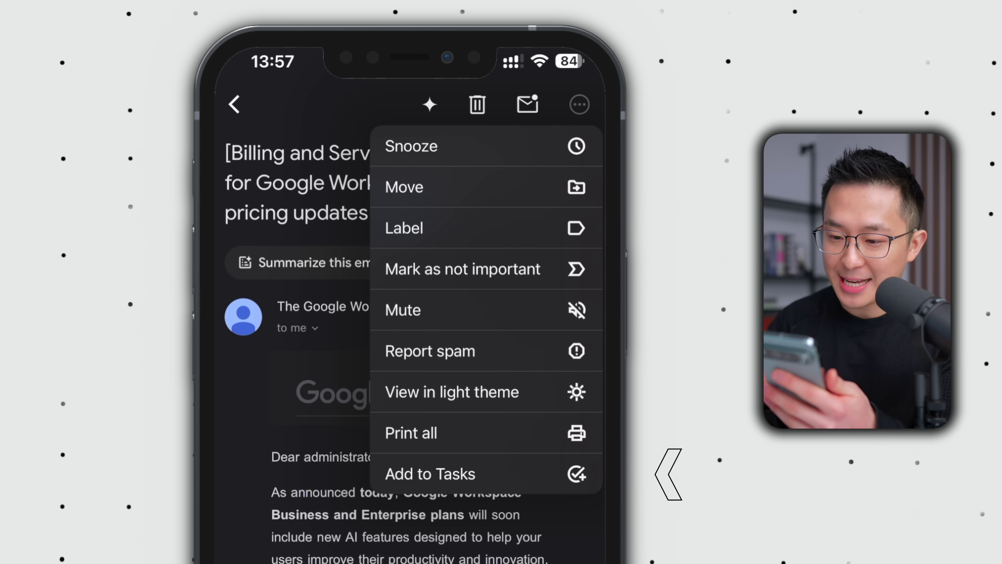
click(486, 473)
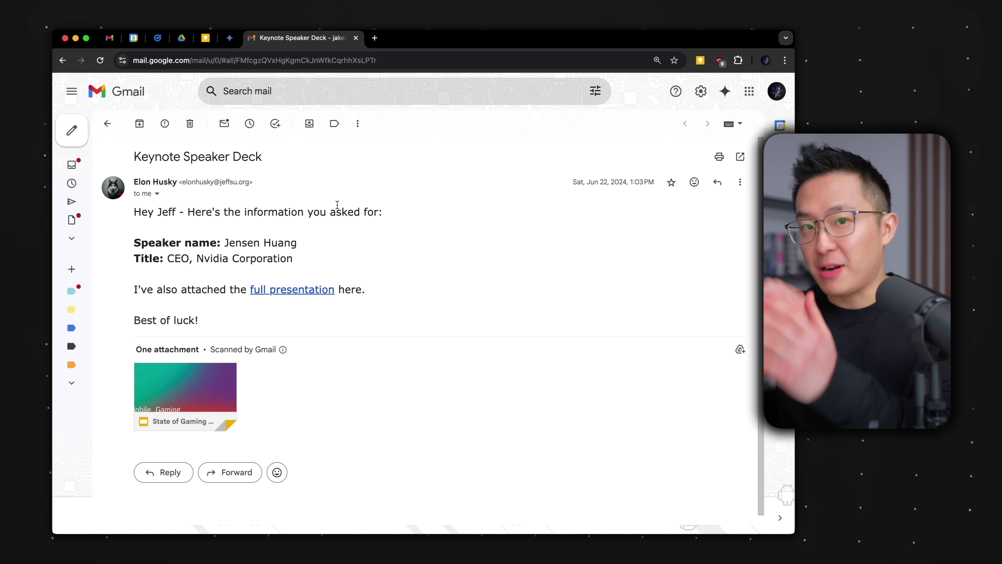
key(super+w)
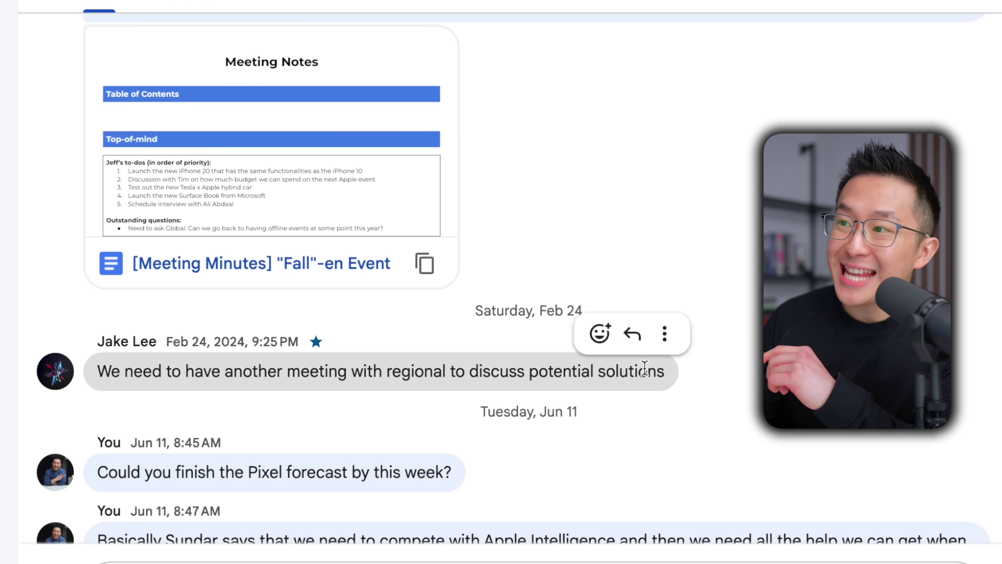
Step: Show the More actions menu for the regional meeting message in Chat
click(665, 334)
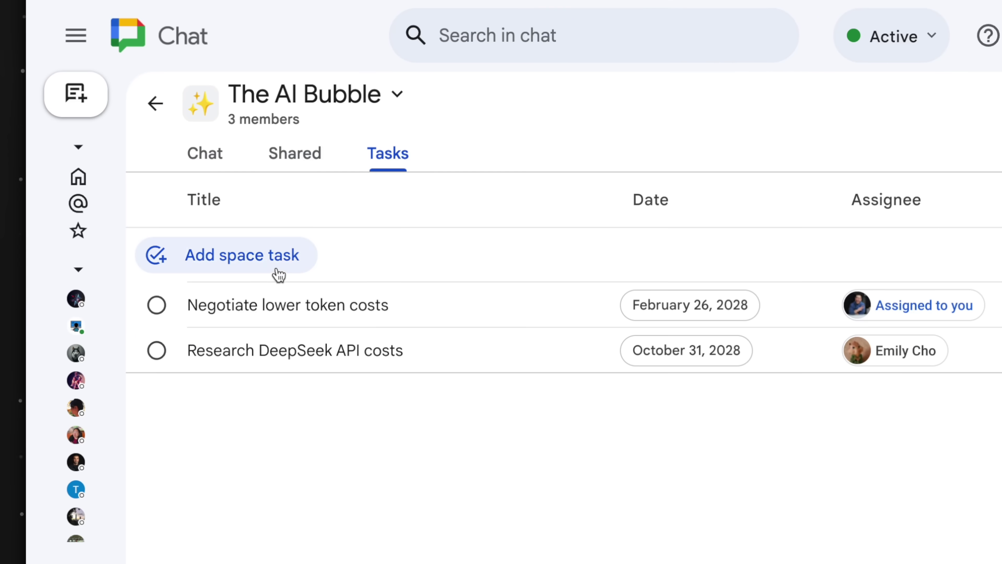
Step: Add space task 'Use latest reasoning model to test multi-step process' for a member, due Feb 28, then view sort options
click(299, 198)
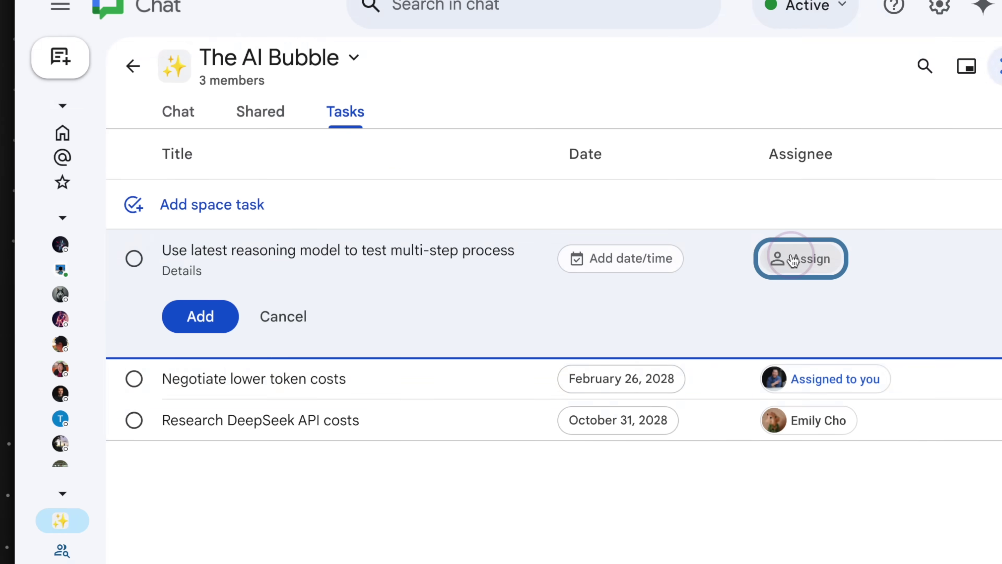
click(886, 315)
click(788, 268)
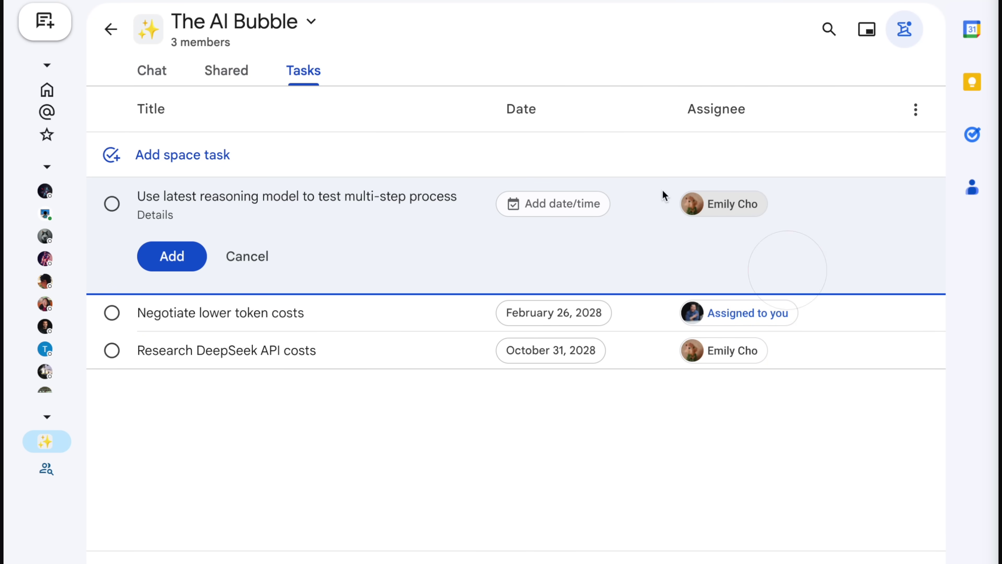
click(572, 212)
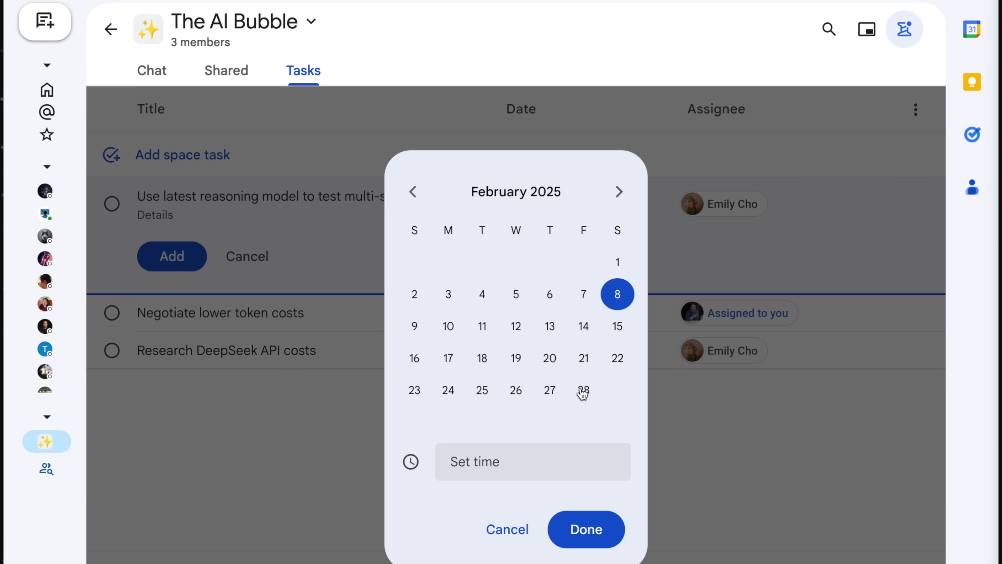
click(606, 535)
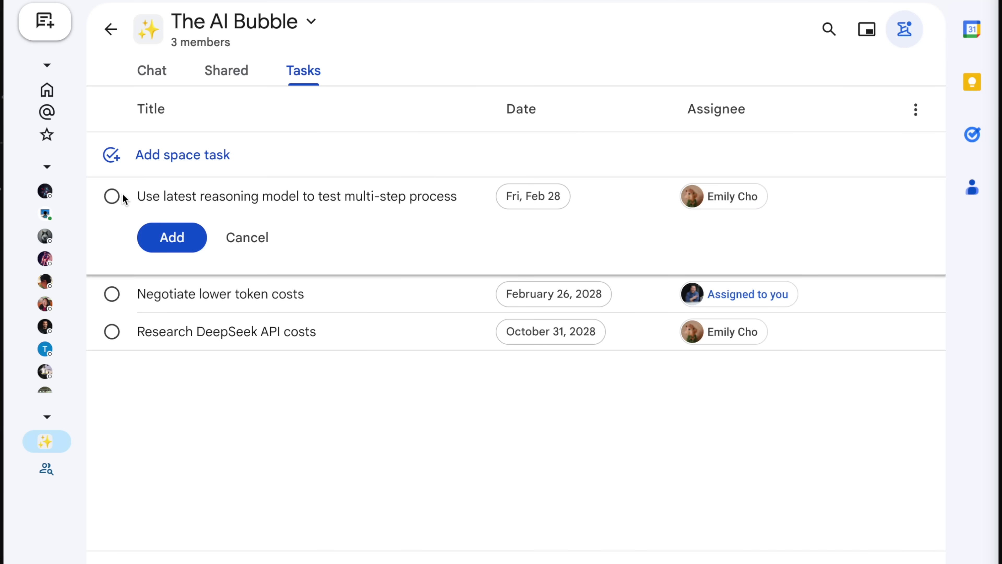
click(179, 236)
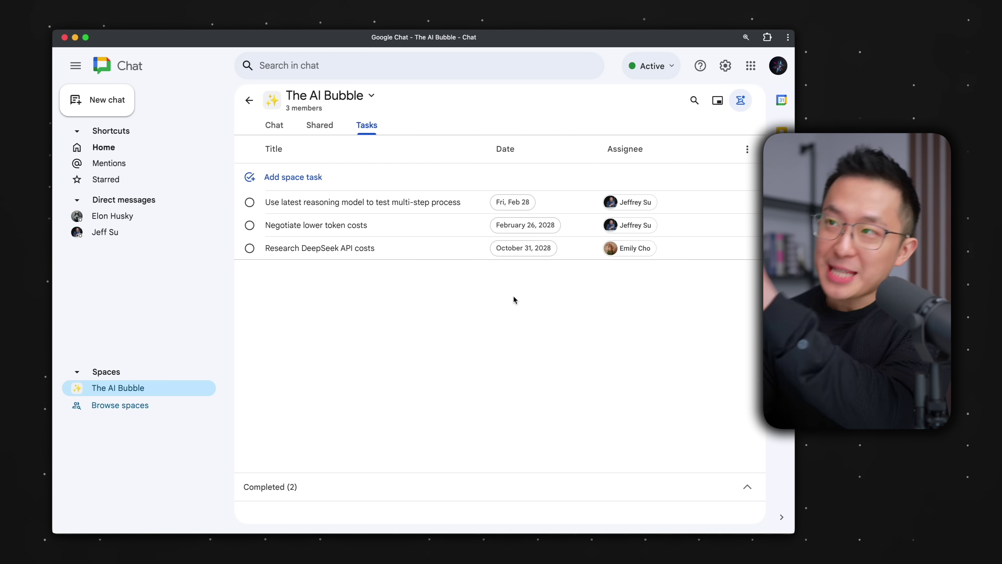
click(746, 150)
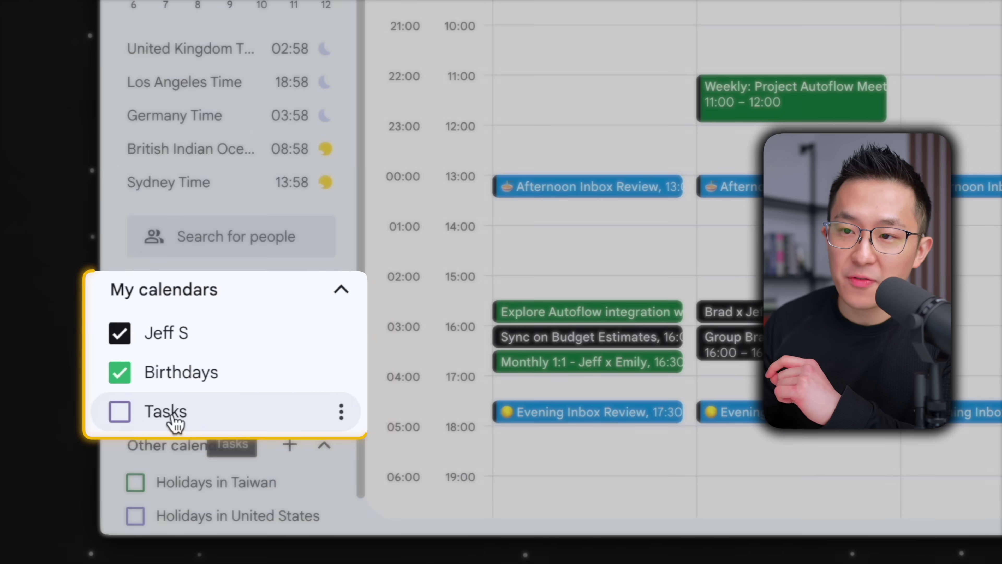
Step: Show Tasks on the calendar and block Tuesday 09:30–12:00 as Deep Work
click(174, 421)
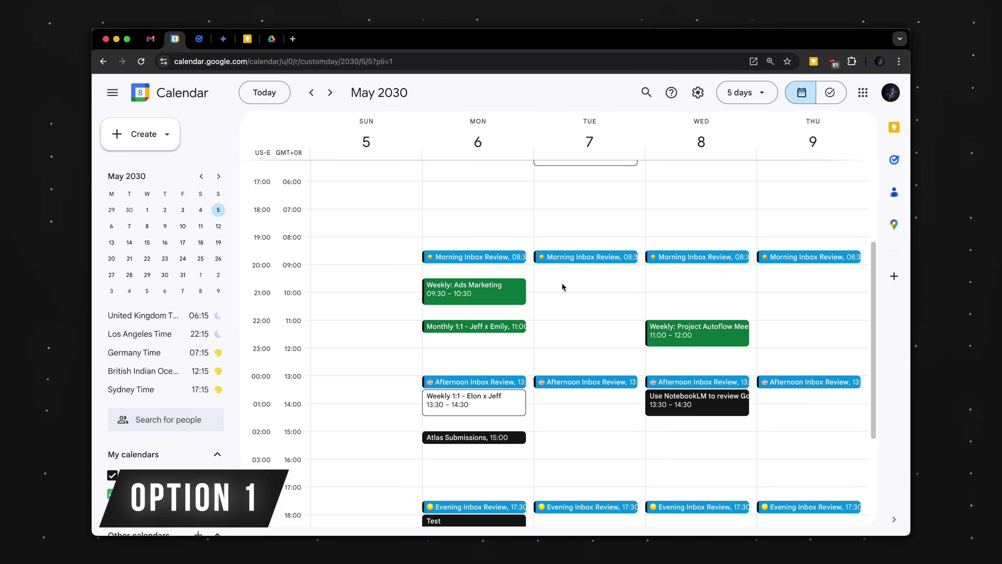
drag(562, 282, 578, 342)
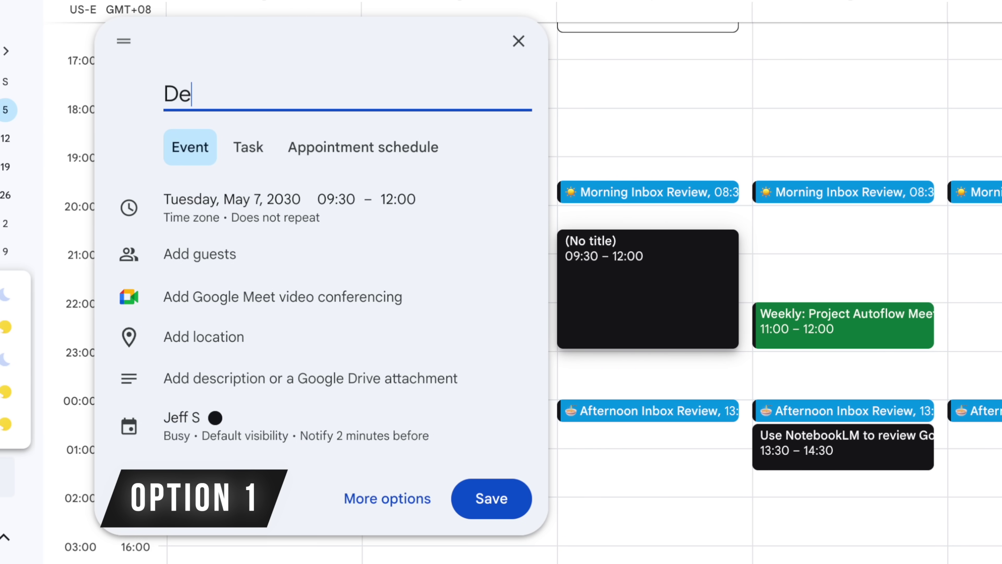
key(Return)
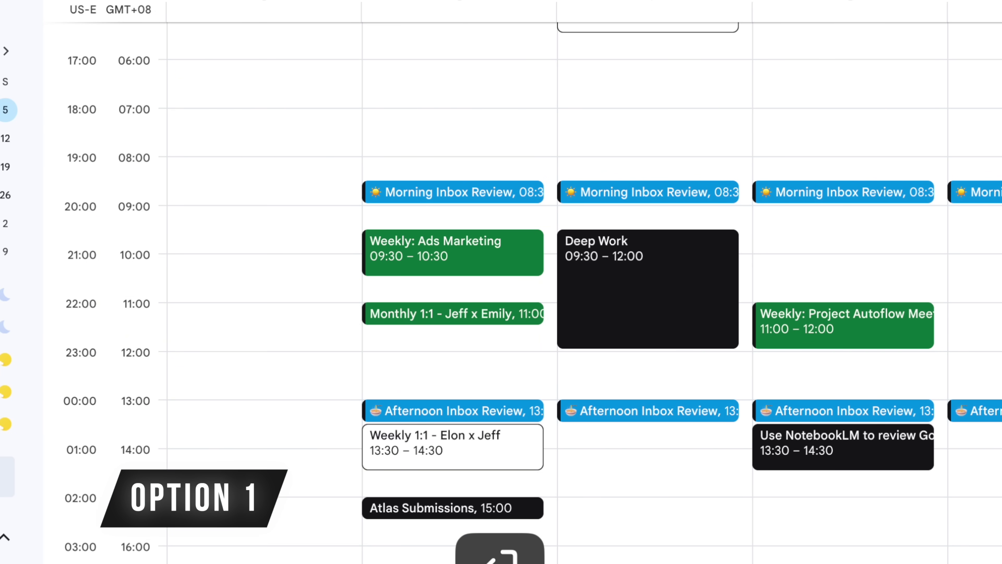
Step: Add two Tuesday tasks: the FAQ document task at 09:30 and a check-in task at 10:30
click(747, 247)
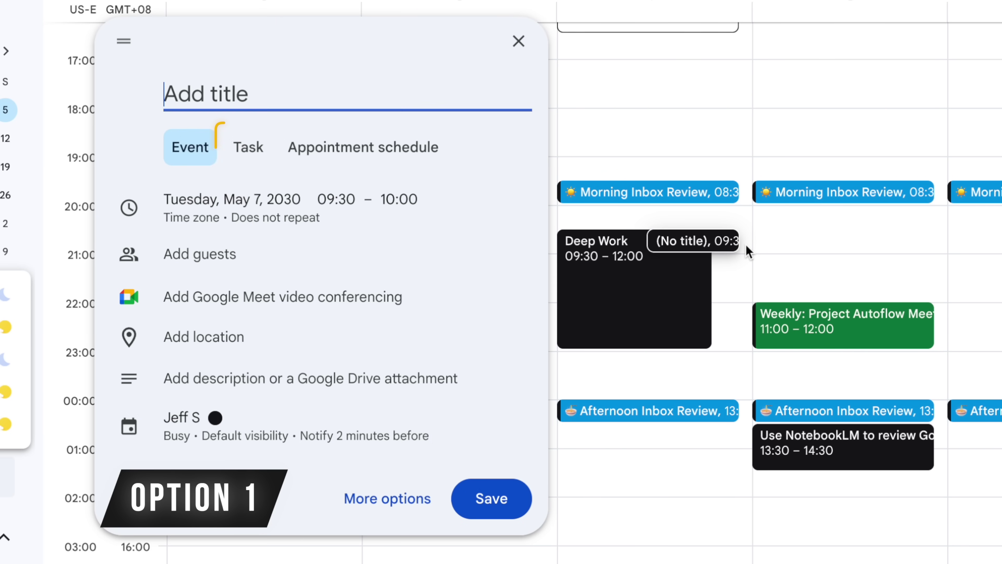
click(248, 146)
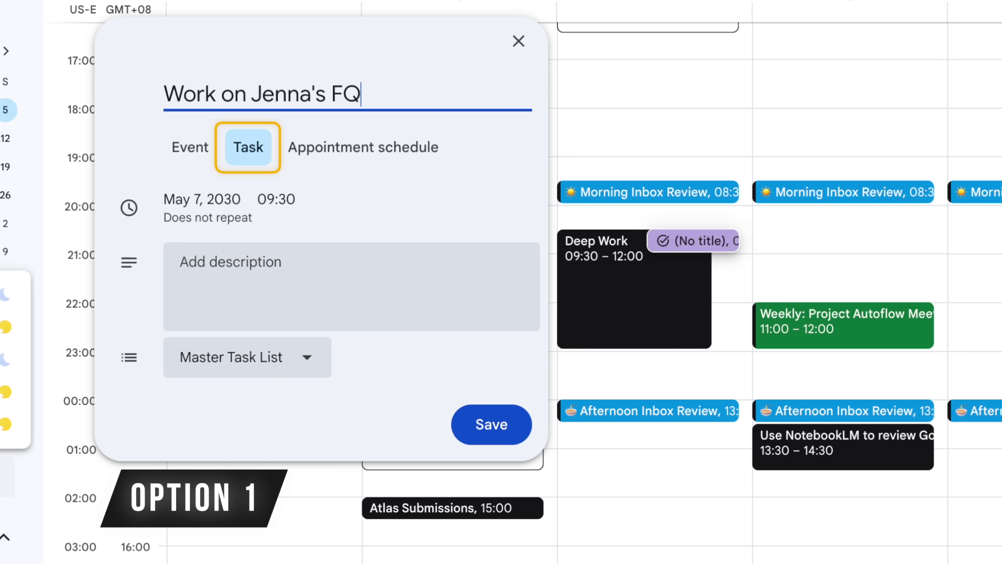
key(Return)
click(730, 294)
click(256, 146)
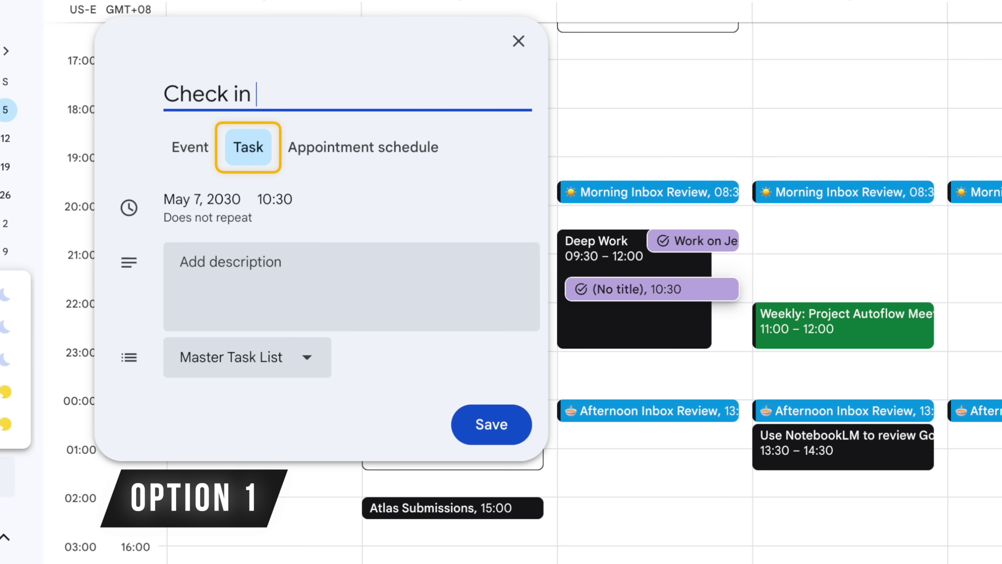
key(Return)
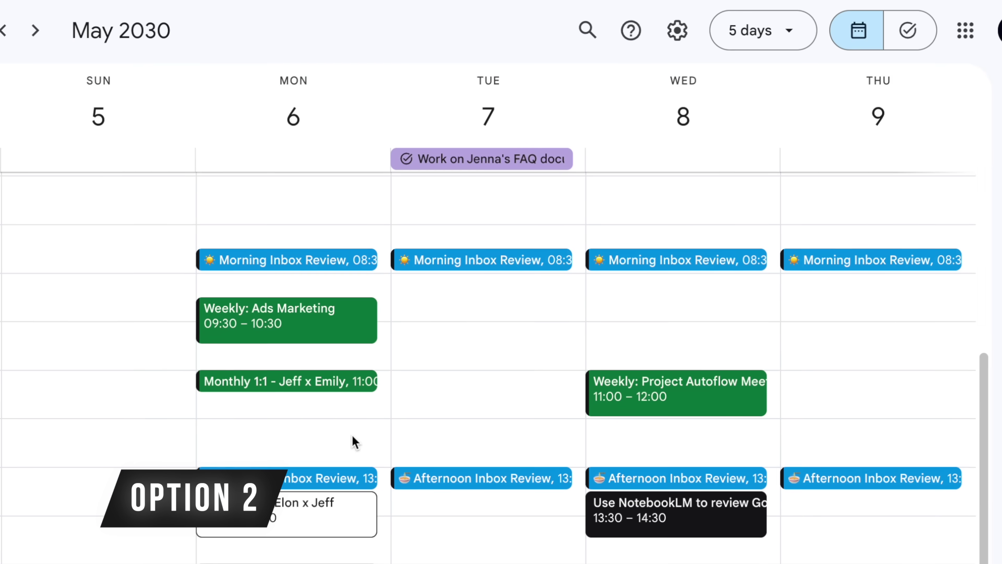
Step: Time-block the FAQ document task with a Tuesday 10:00–11:00 event named after it
click(442, 168)
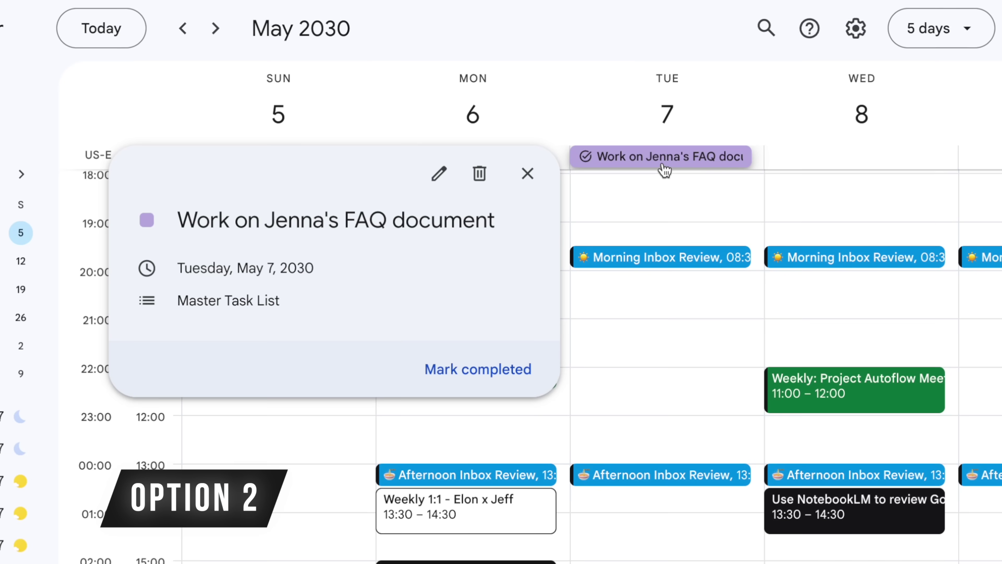
click(572, 290)
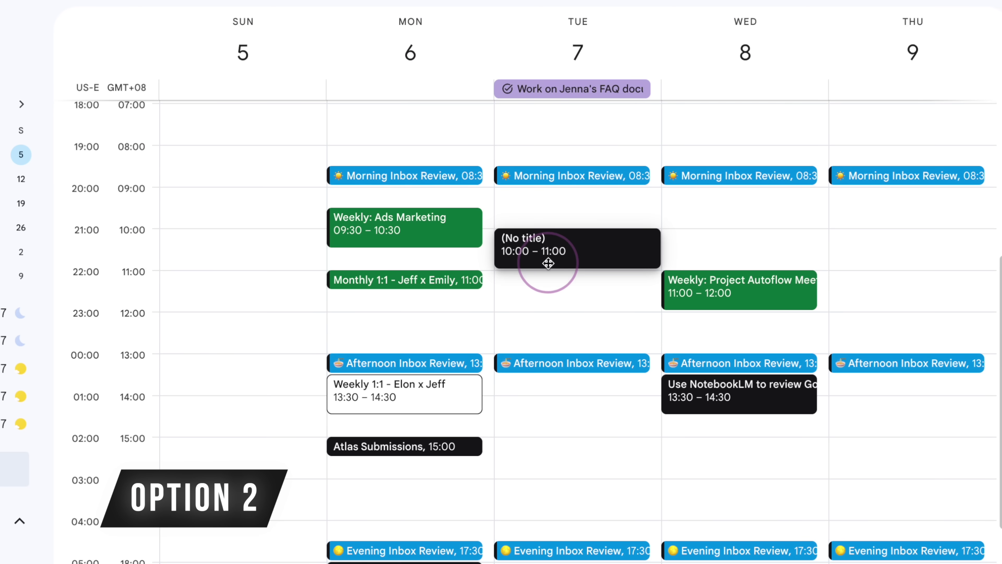
click(549, 263)
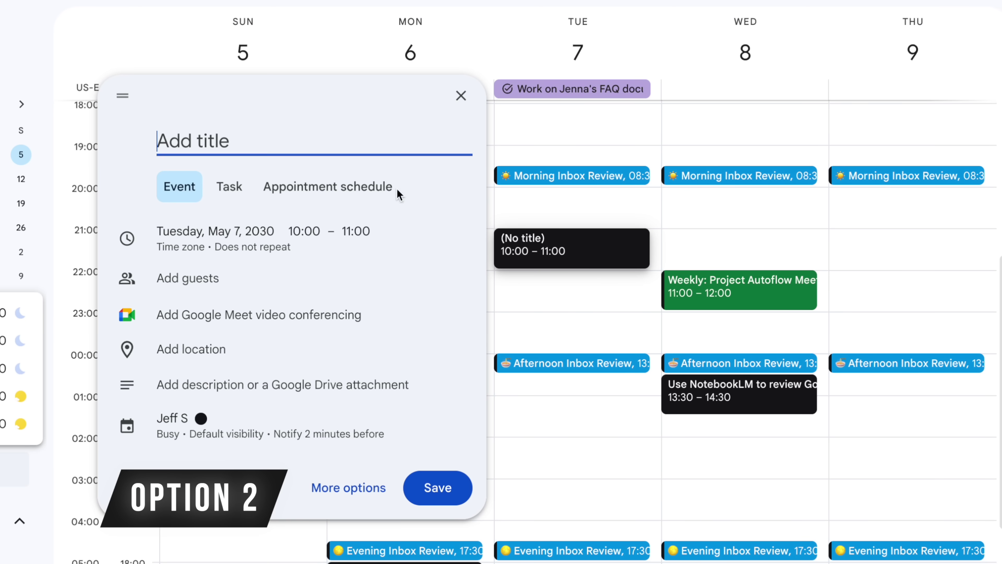
click(449, 498)
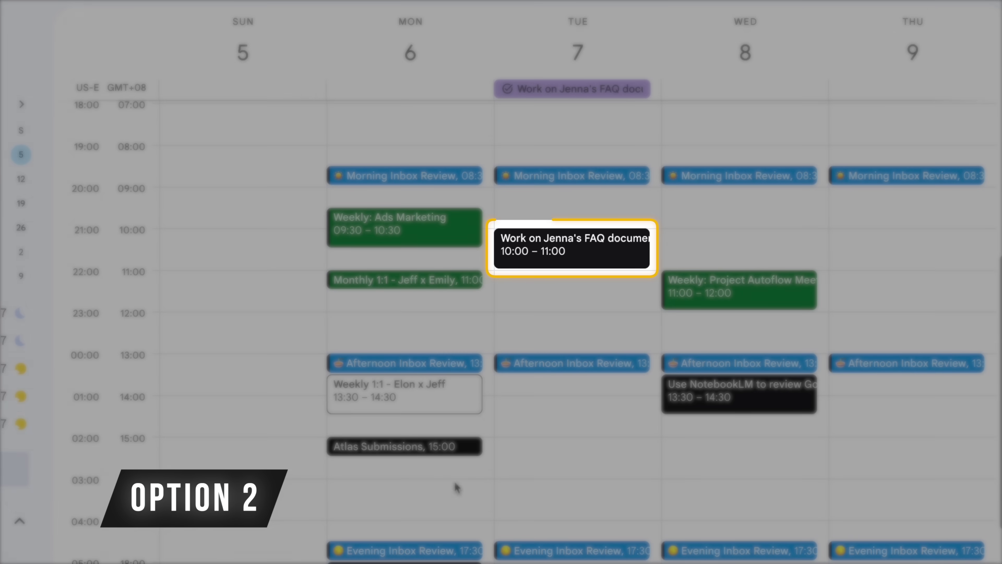
click(567, 89)
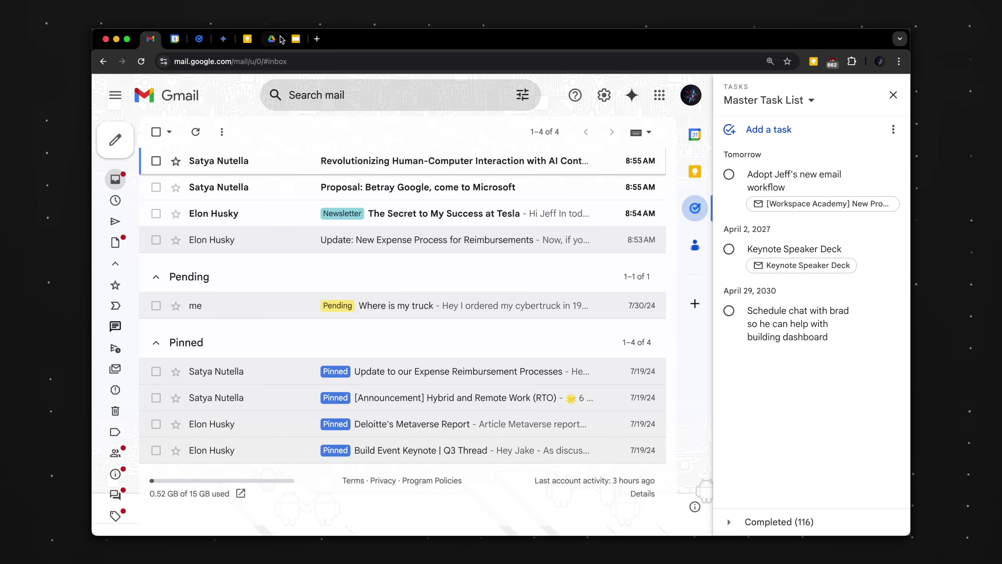
Step: Open the Slides deck from Drive and add a task dated Tomorrow from its Tasks side panel
click(271, 39)
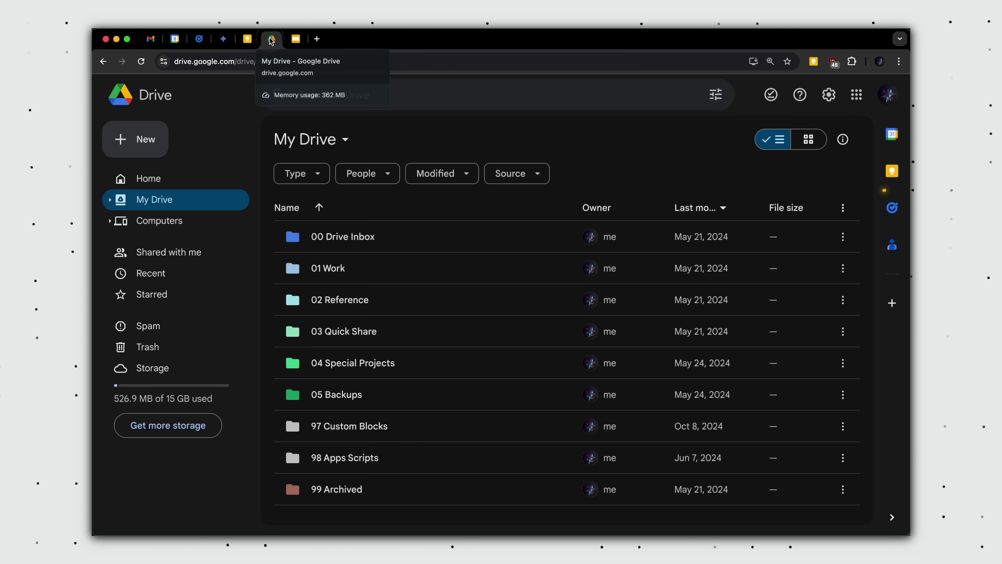
click(295, 39)
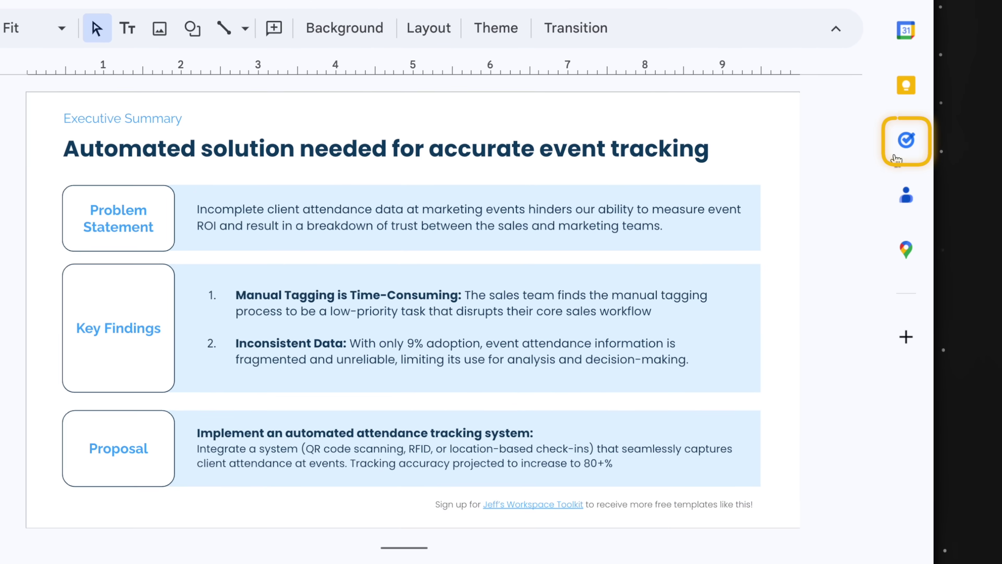
click(892, 207)
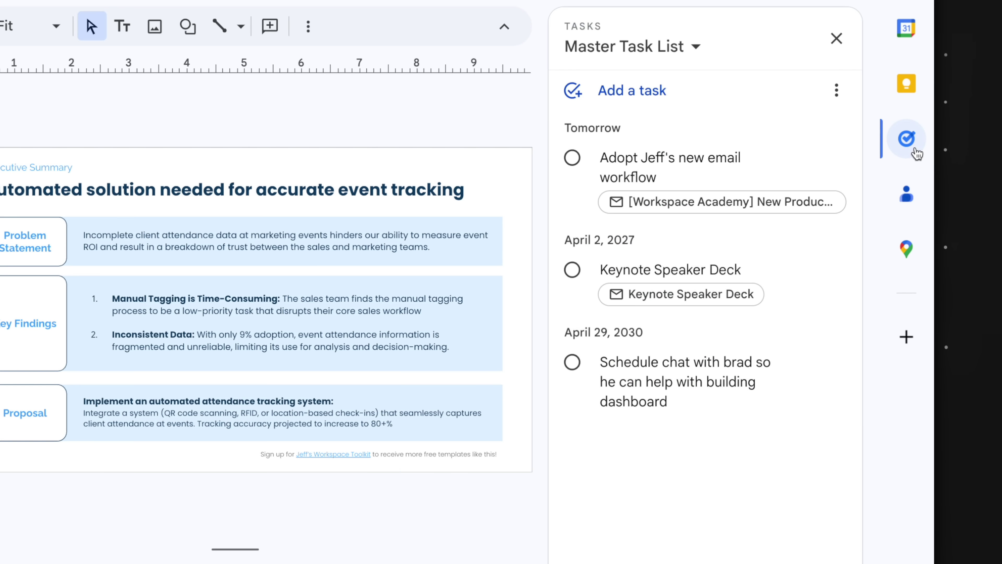
click(676, 93)
click(696, 518)
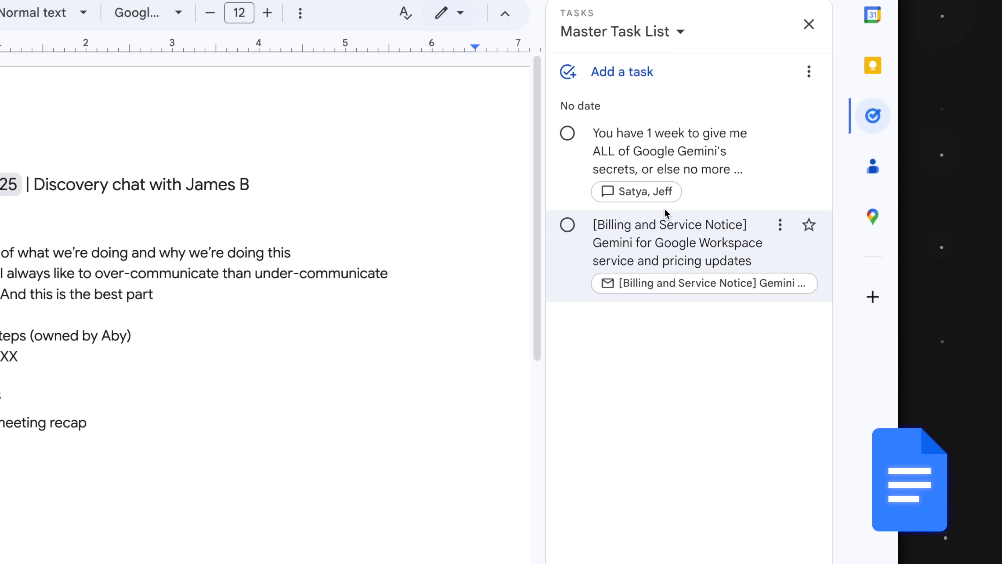
Step: Add a Today task starting 'Remind' and assign the Send meeting recap checklist item to someone
click(647, 74)
text(Remind Jeff to send recap)
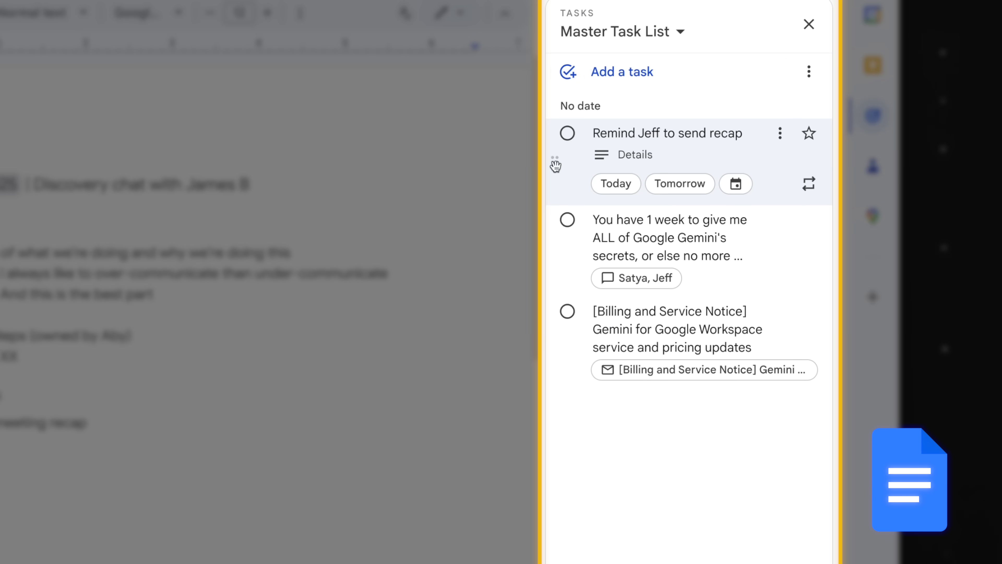
click(616, 183)
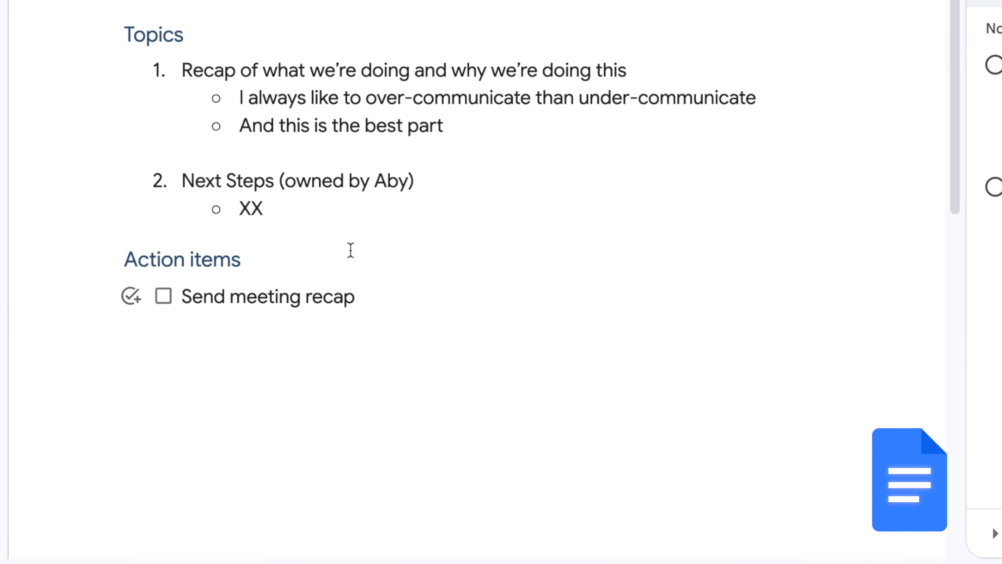
click(131, 296)
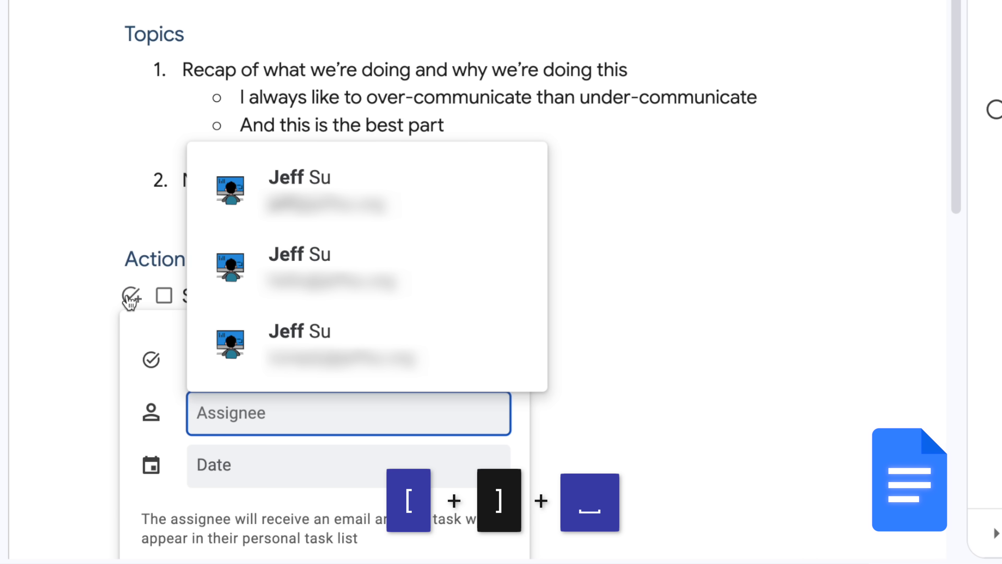
click(366, 201)
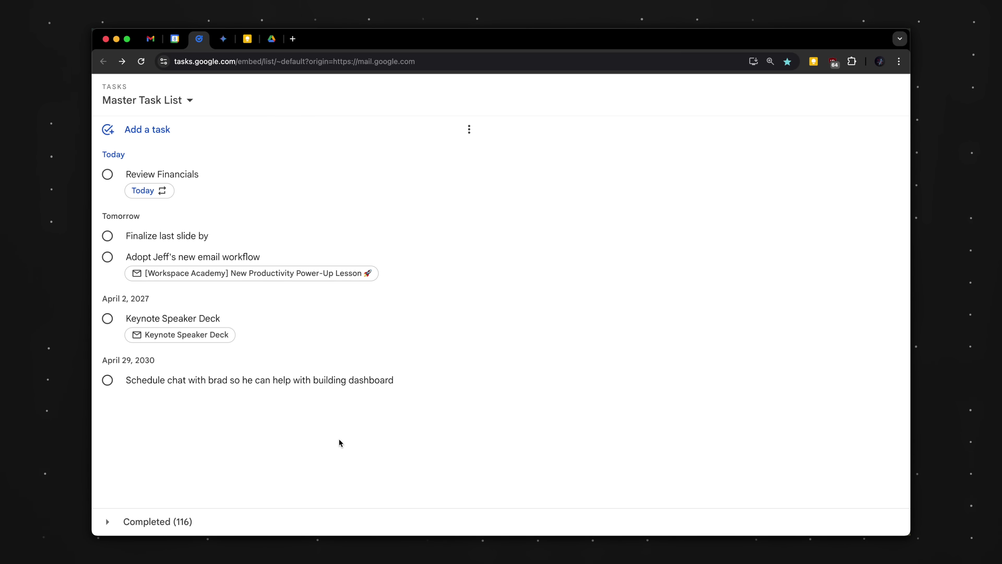
Step: Look over the list's sort options and task lists, then delete the repeating Review Financials task
click(469, 129)
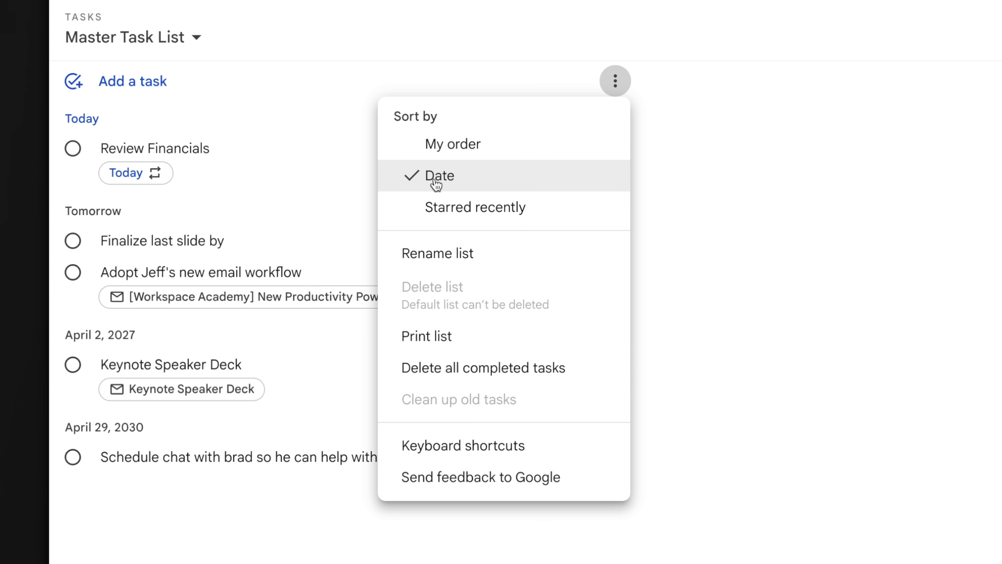
click(276, 43)
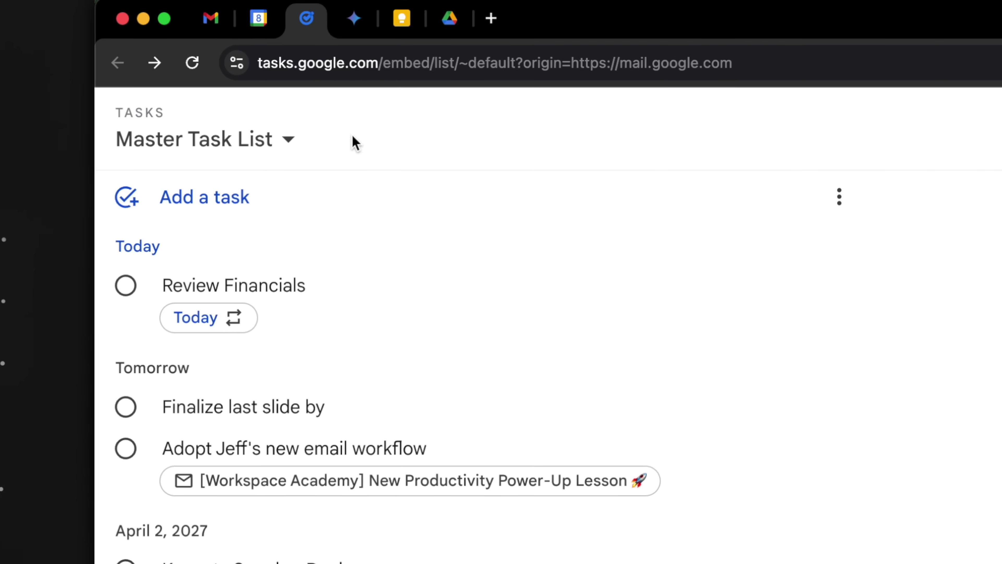
click(177, 37)
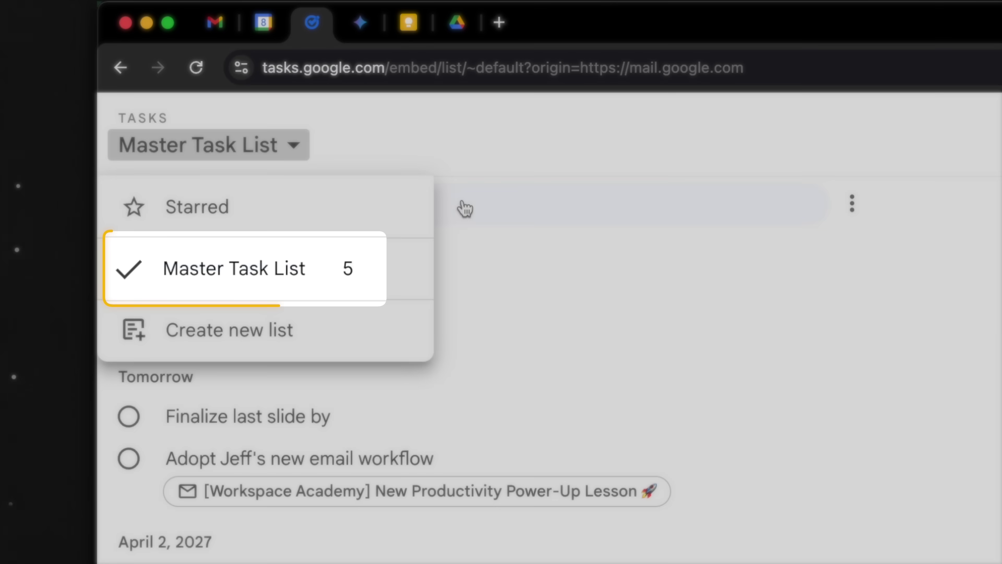
click(524, 141)
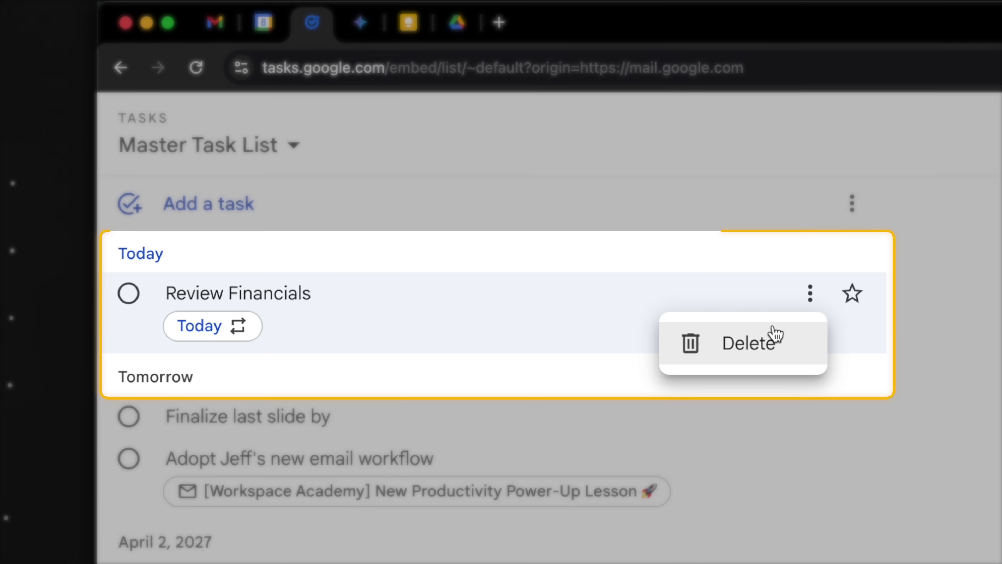
click(761, 341)
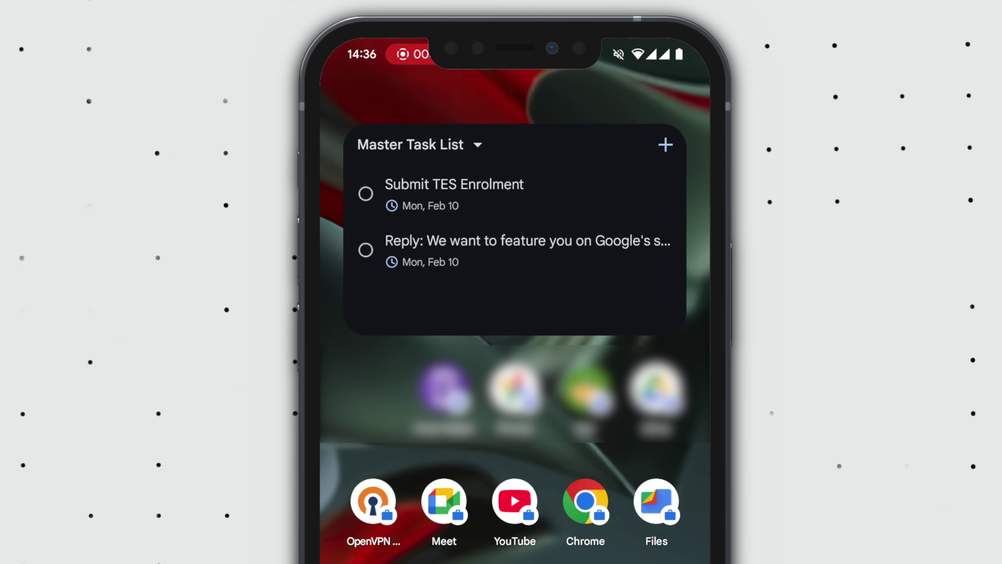
Step: Add 'Upload A roll foot' to Master Task List from the widget and begin choosing its due date
click(666, 145)
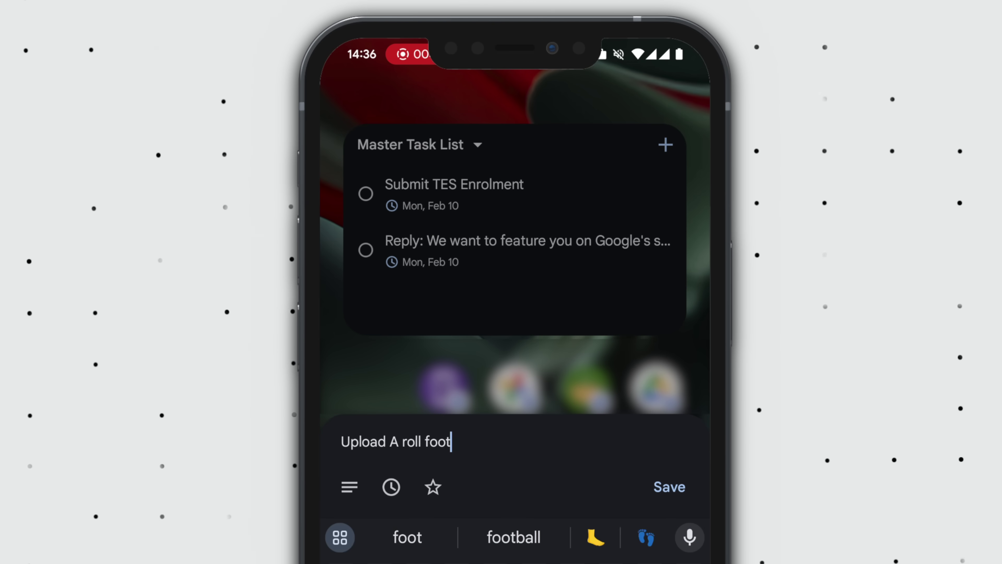
text(Upload A roll foot)
click(391, 486)
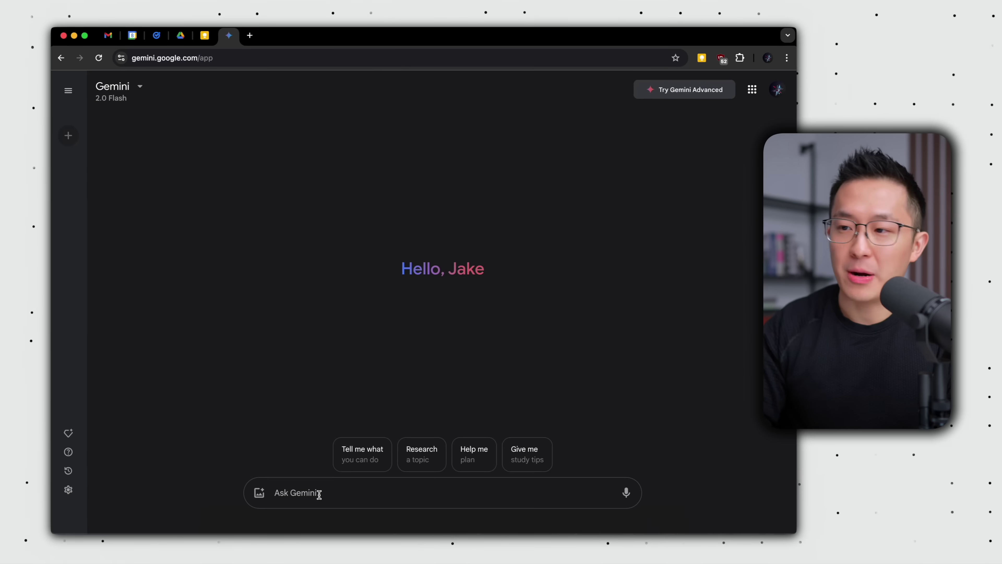
text(tasks)
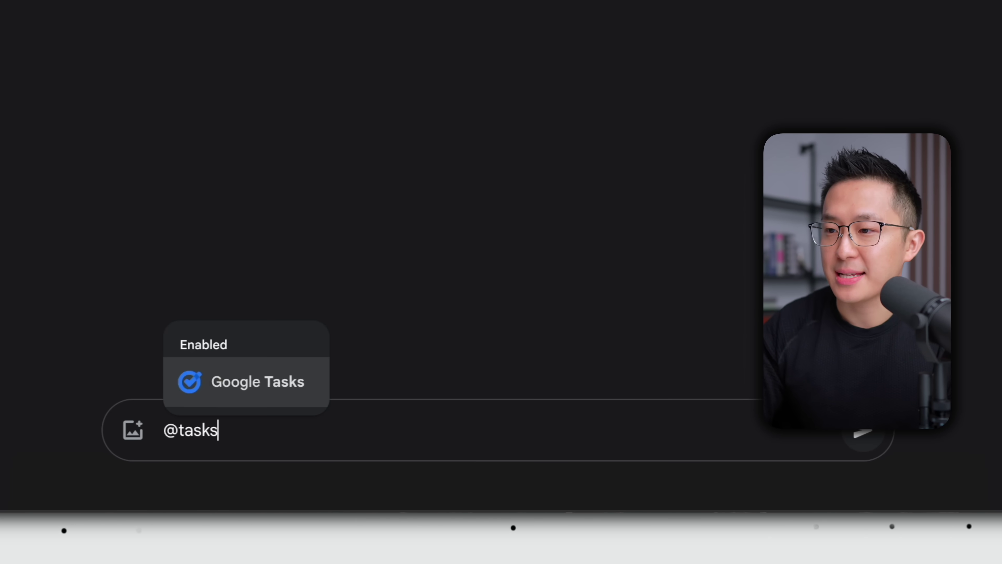
key(Return)
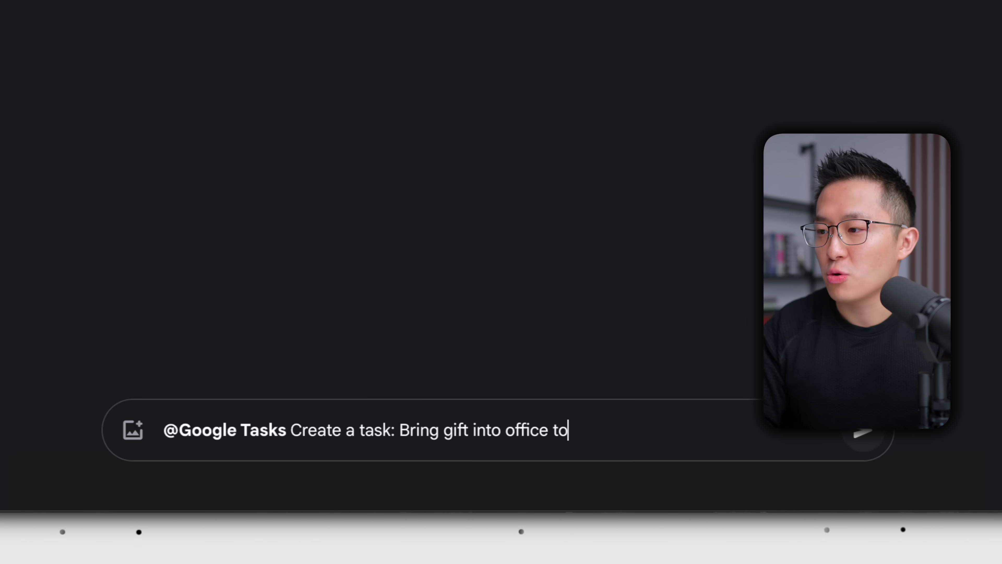
text(morrow)
key(Return)
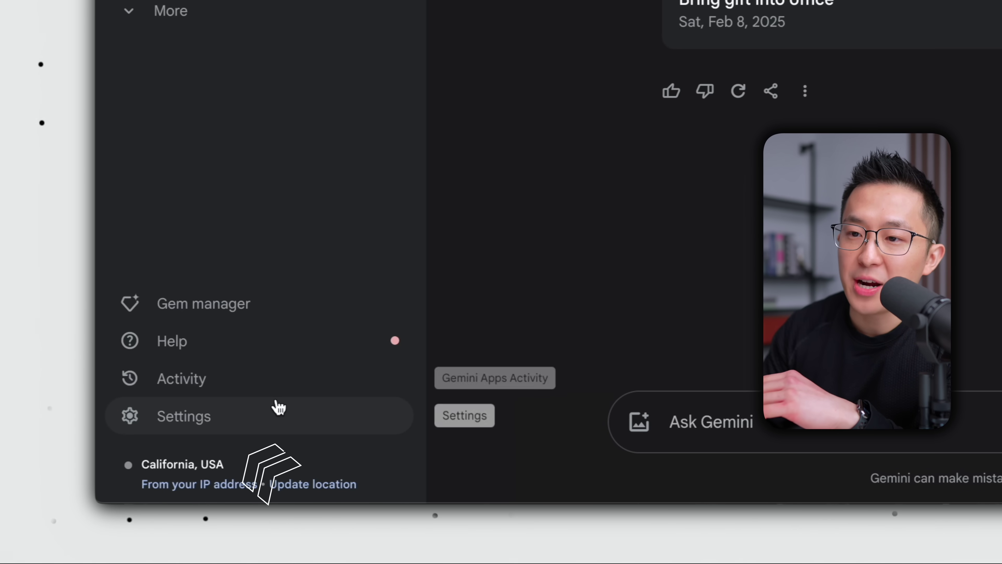
Step: Open Gemini's Extensions settings and locate the Google Workspace extension
click(279, 407)
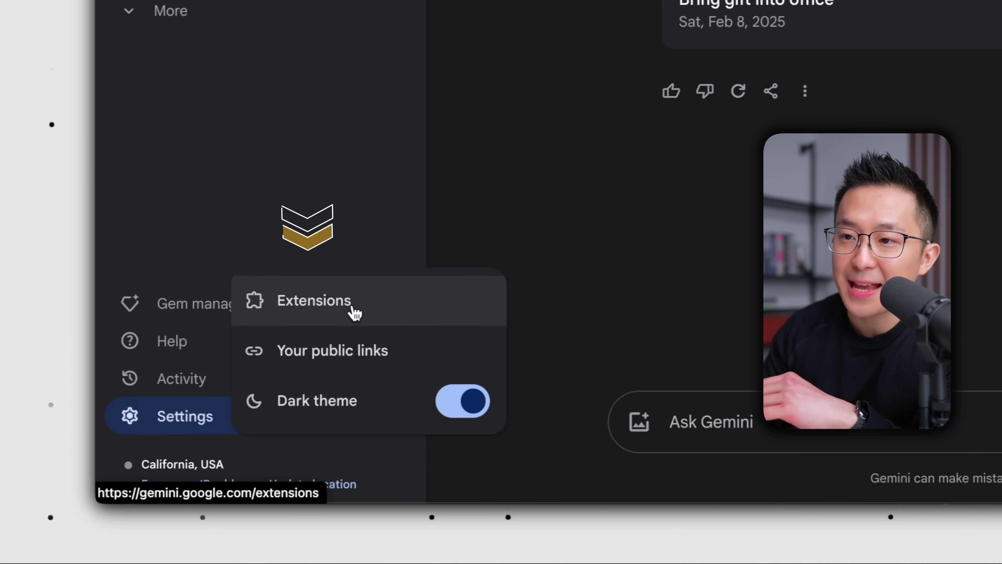
click(353, 311)
scroll(374, 465, down, 8)
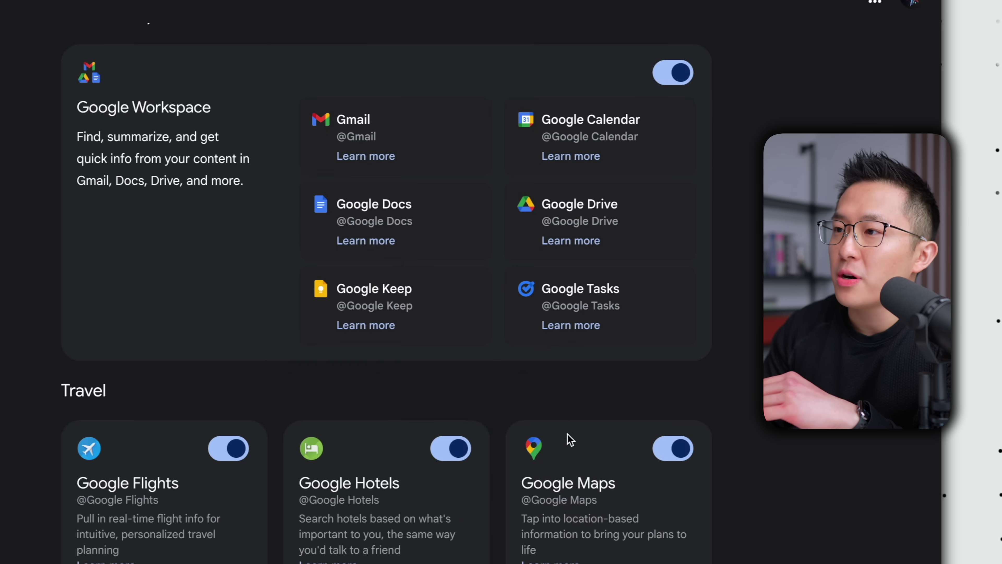
scroll(568, 441, up, 3)
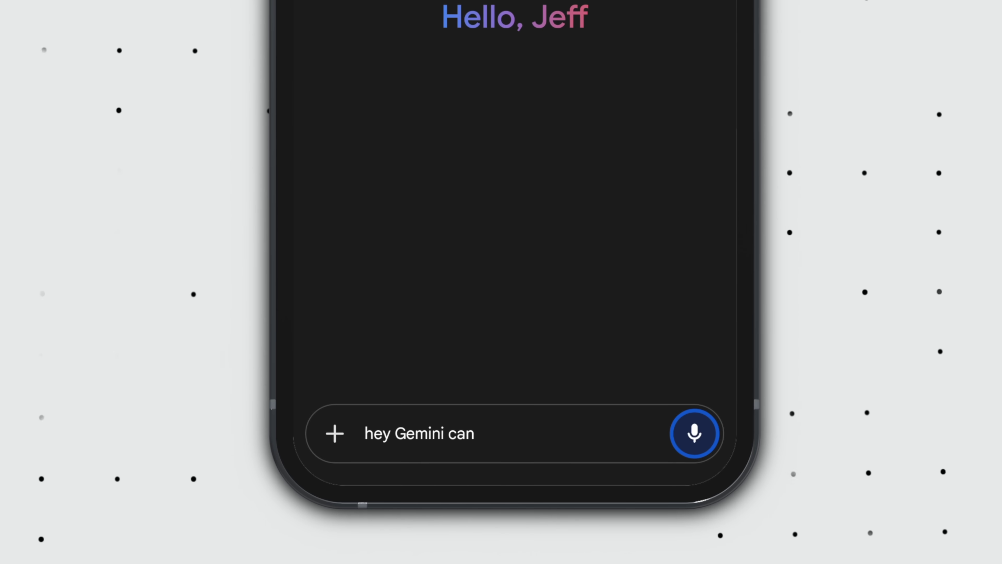
Step: Dictate a request for a task three weeks out to book a restaurant for a team dinner
text( a task for 3 weeks later)
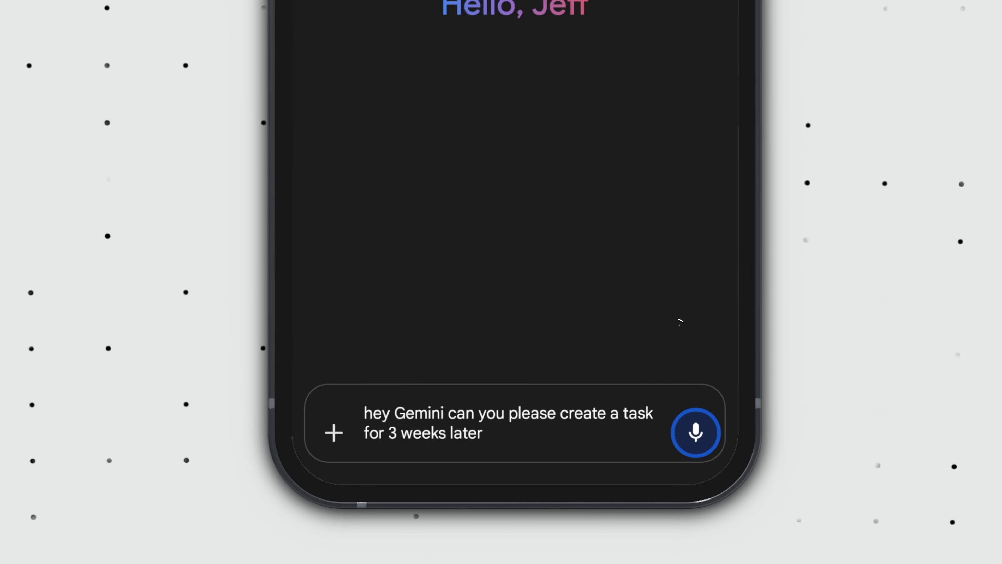
text( to remind me to book a restaurant)
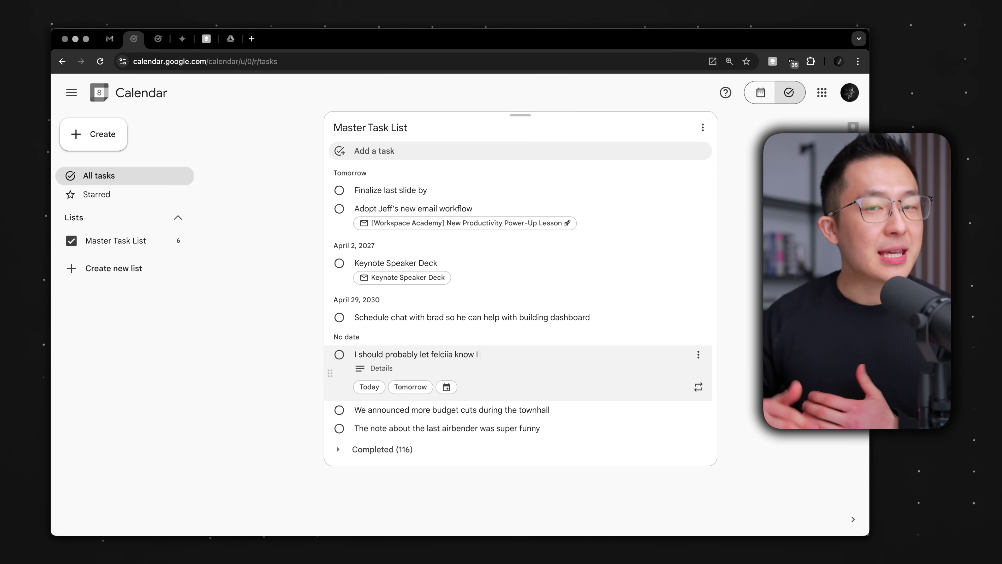
Step: Add undated tasks: skipping one more video, AI tools idea, comp discussion, and checking the latest iOS update
key(Return)
text(Brad mentioned that we might need to skip 1 more video)
key(Return)
text(Idea: How to use different ty)
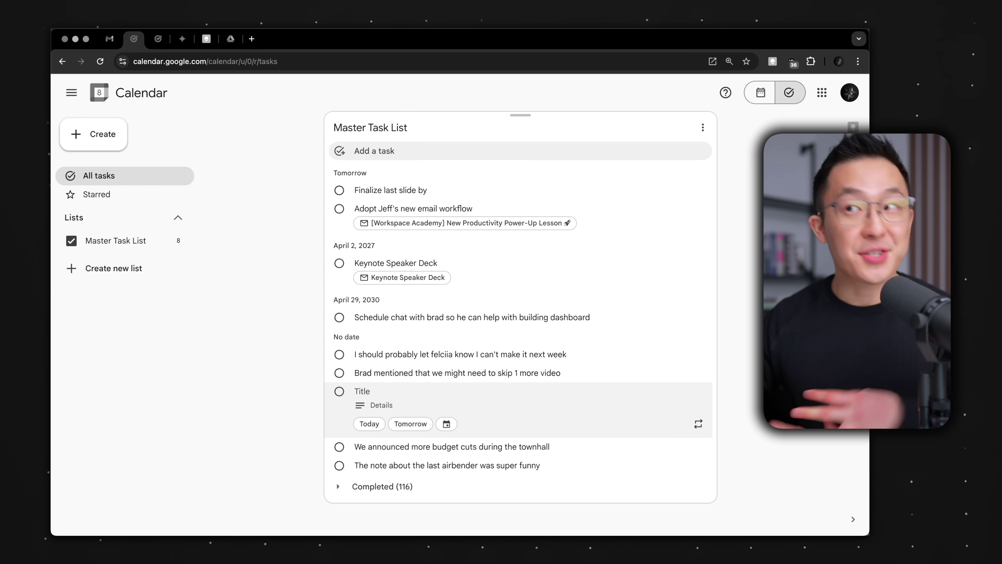
text(pes of AI tools)
key(Return)
text(Discuss comp w)
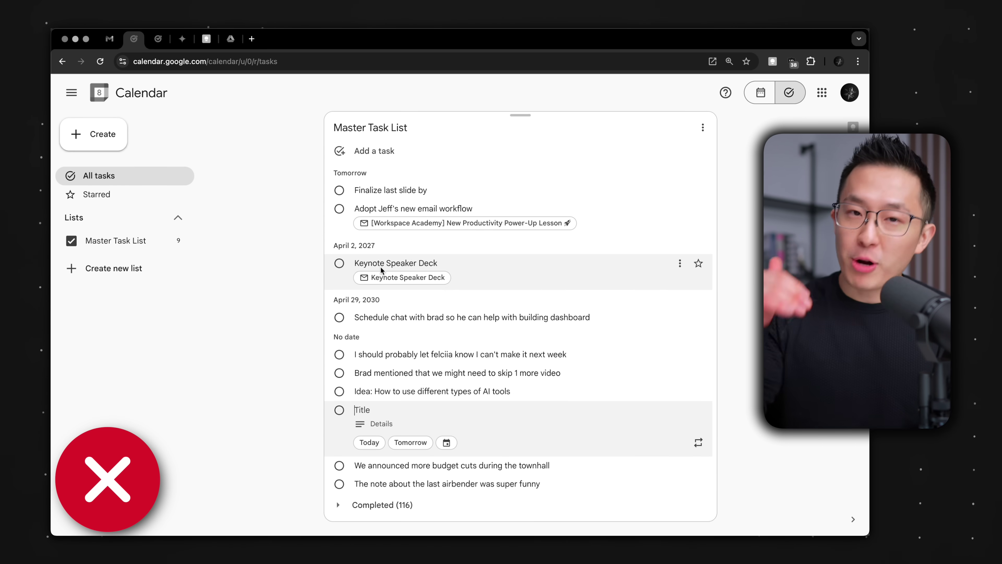
text(ith manager af)
text(ter negotiation v)
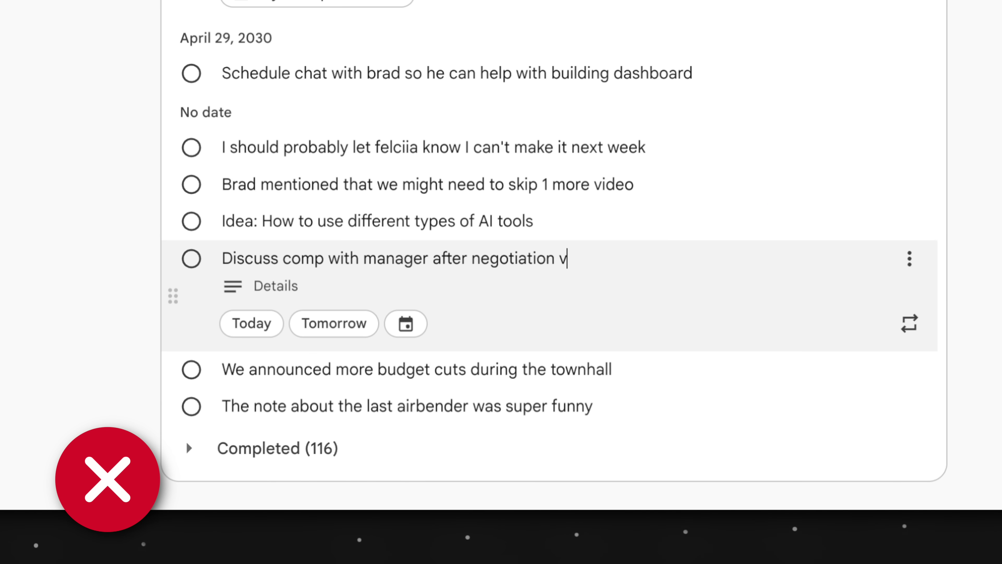
text(ideo)
key(Return)
text(Check out the latest iOS update)
key(Return)
text(Latest)
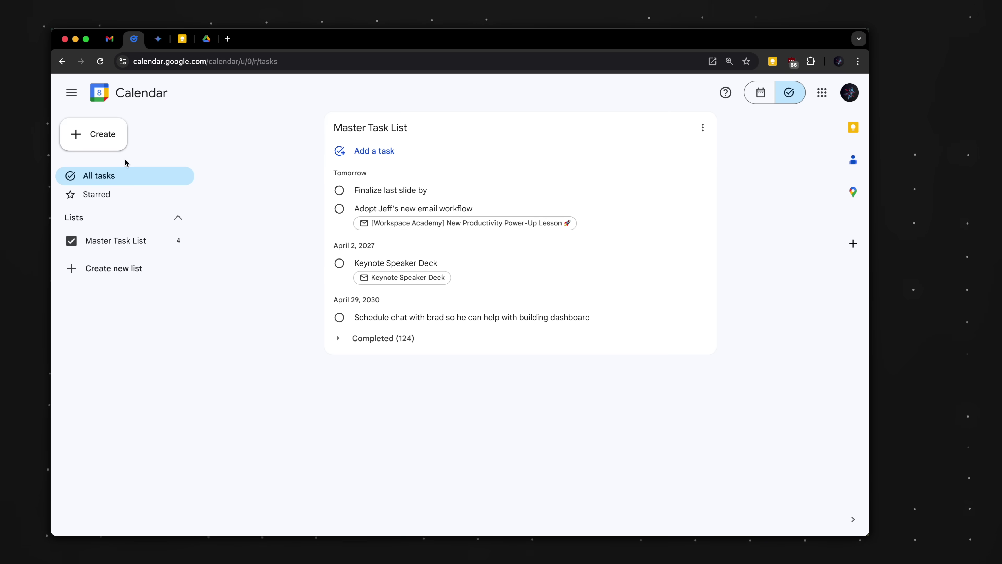
Step: Create 'Bring up efficiency plan during next 1:1' dated February 12 and save it
click(124, 150)
click(347, 288)
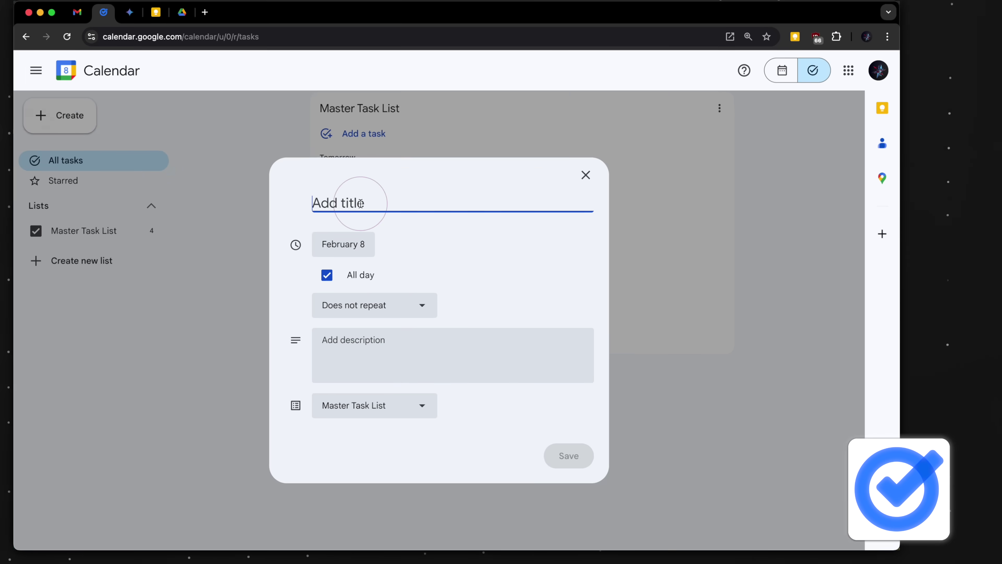
text(Bring up efficiency plan during next 1:1)
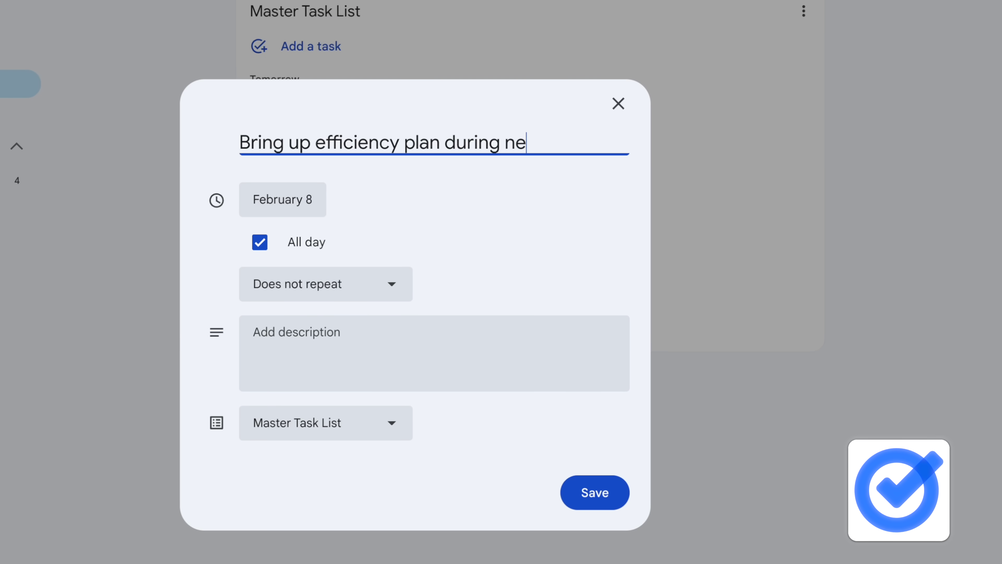
click(303, 200)
click(348, 365)
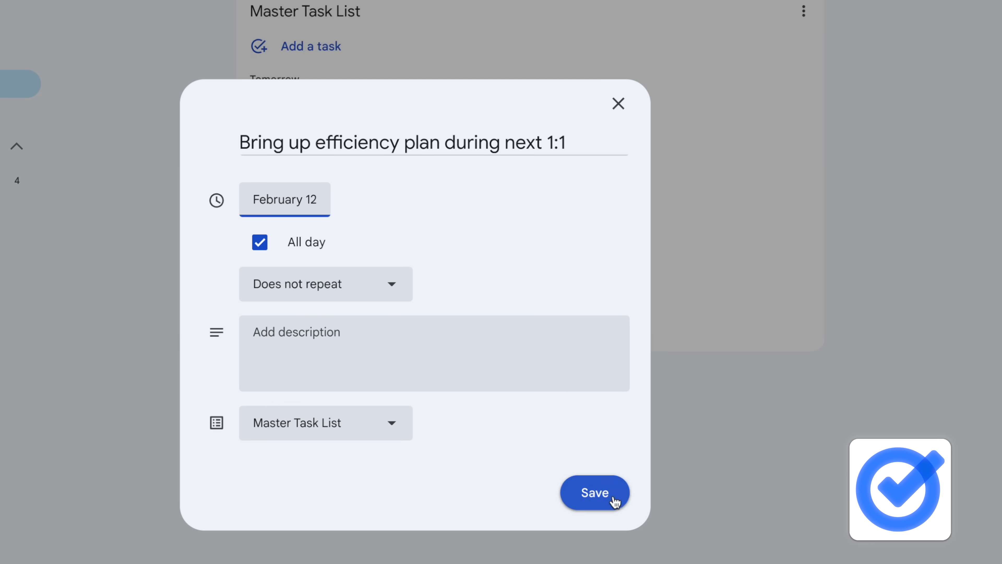
click(618, 494)
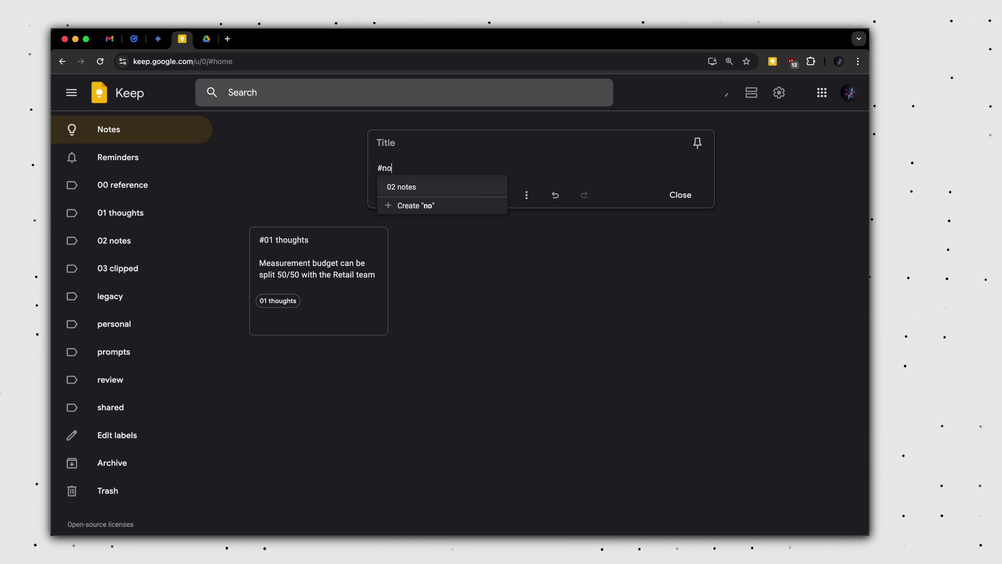
Step: Apply the 02 notes label and write the note about possible efficiency cuts from the townhall
key(Return)
key(Return)
key(Return)
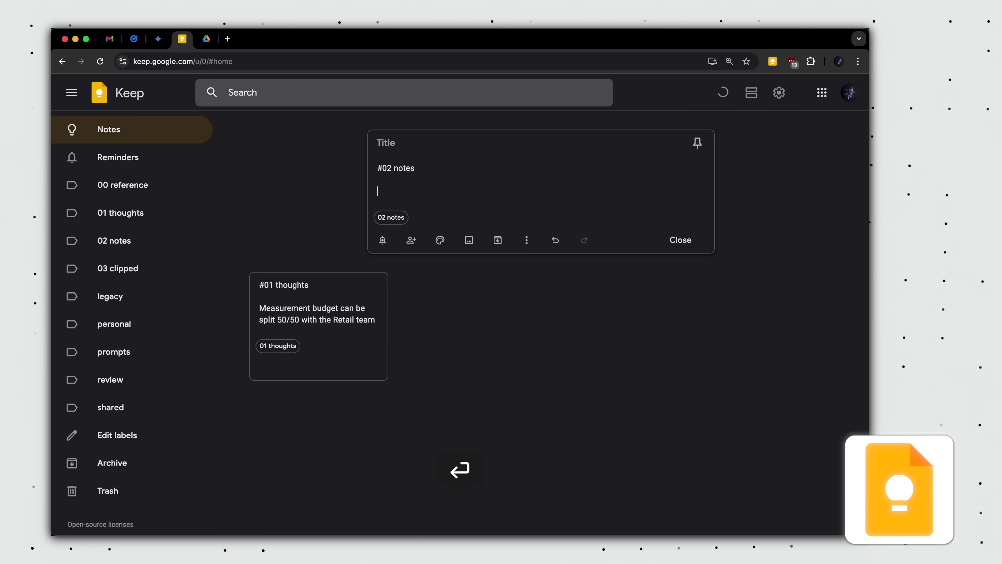
text(I heard from the )
text(townhall that there might be efficiency cuts. What would that)
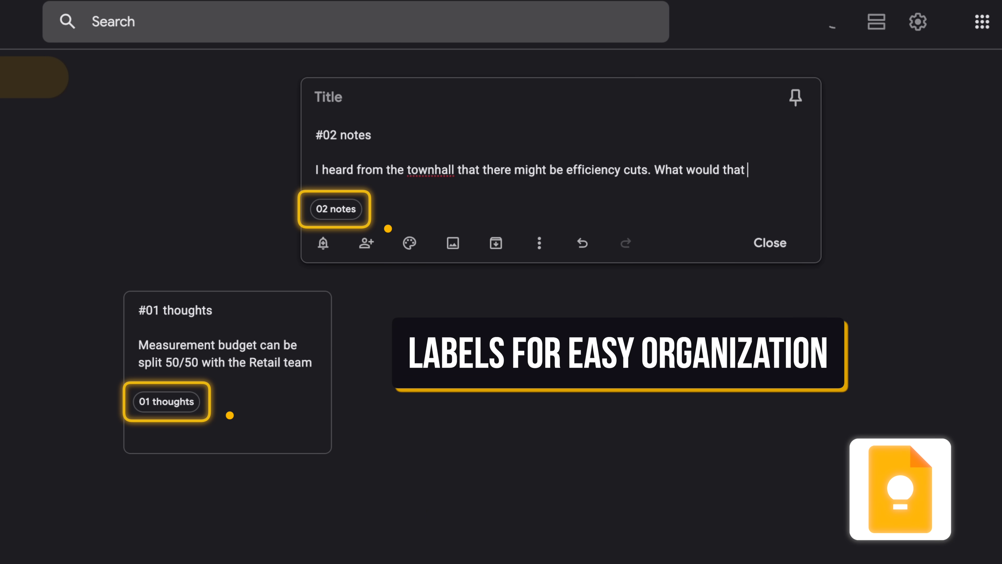
text(r our Scaled Program and our)
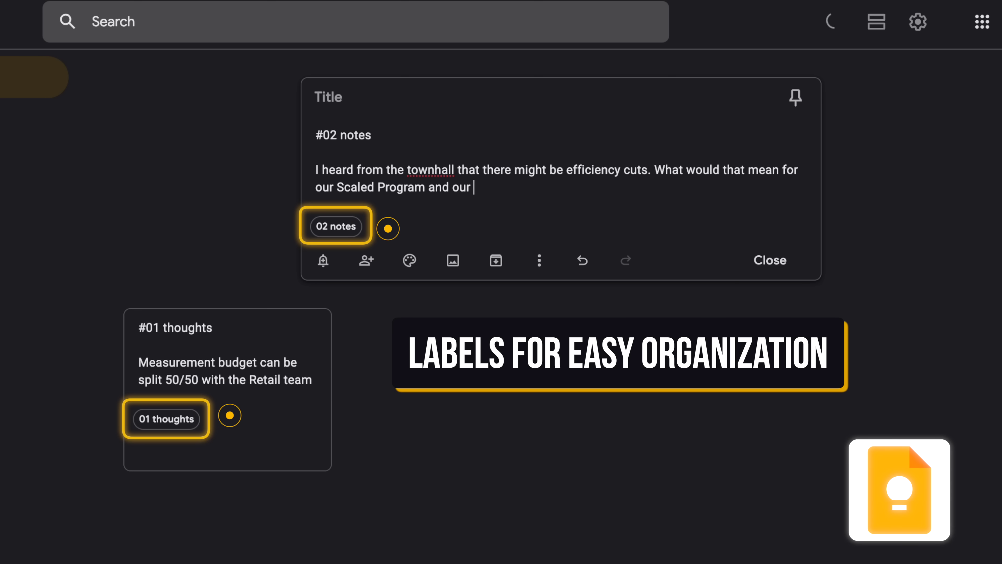